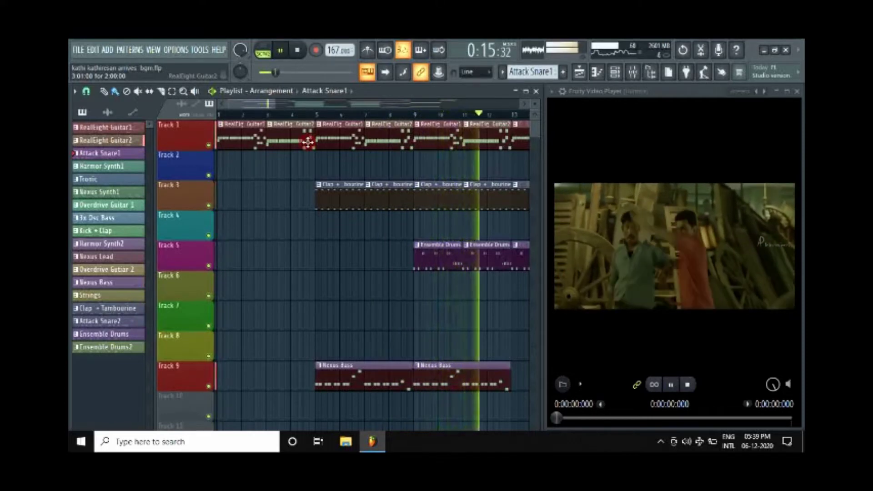
Step: Follow the song's playback along the playlist arrangement, from the opening guitar patterns through to the Overdrive Guitar 2 section
left_click_drag(254, 104, 301, 105)
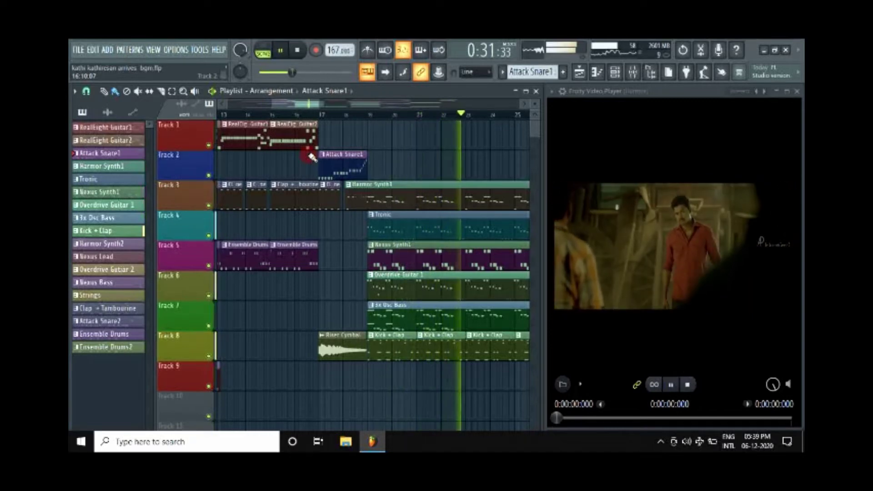
left_click_drag(318, 104, 342, 104)
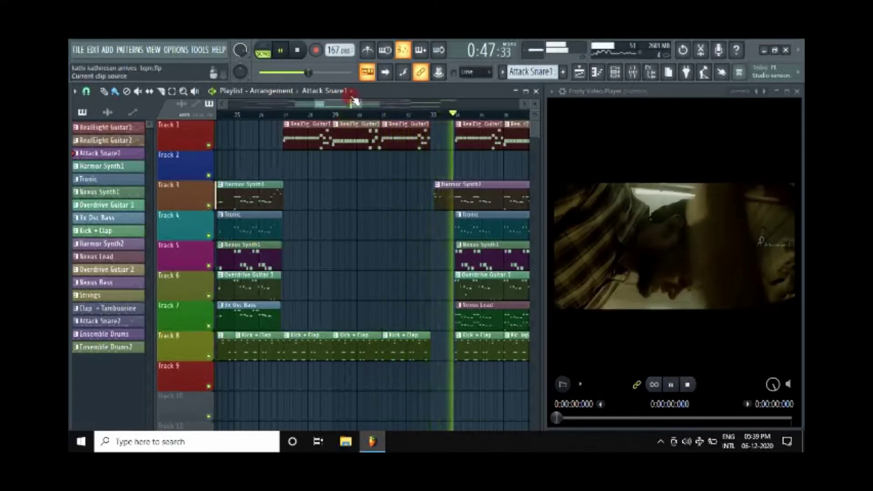
left_click_drag(351, 105, 387, 105)
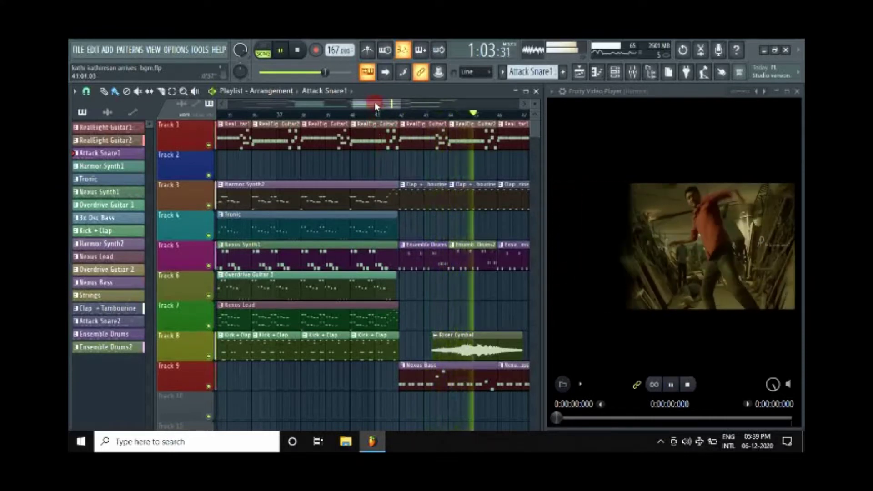
left_click_drag(375, 105, 410, 105)
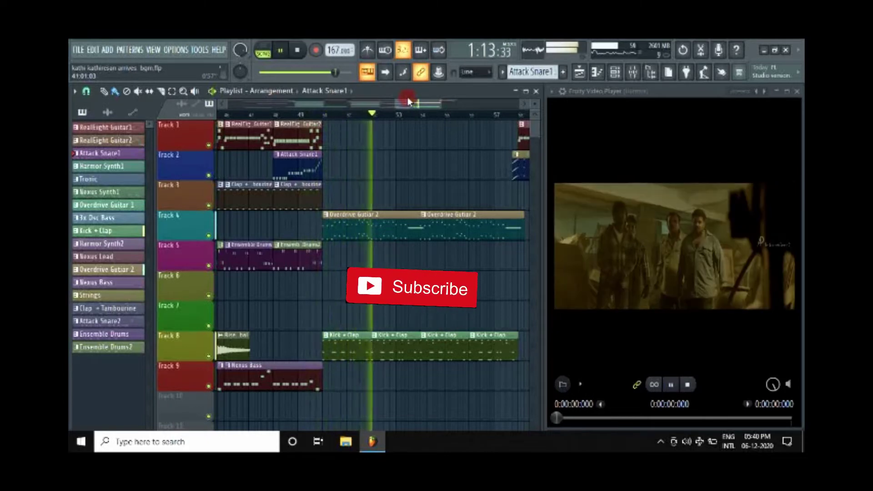
left_click_drag(414, 103, 436, 107)
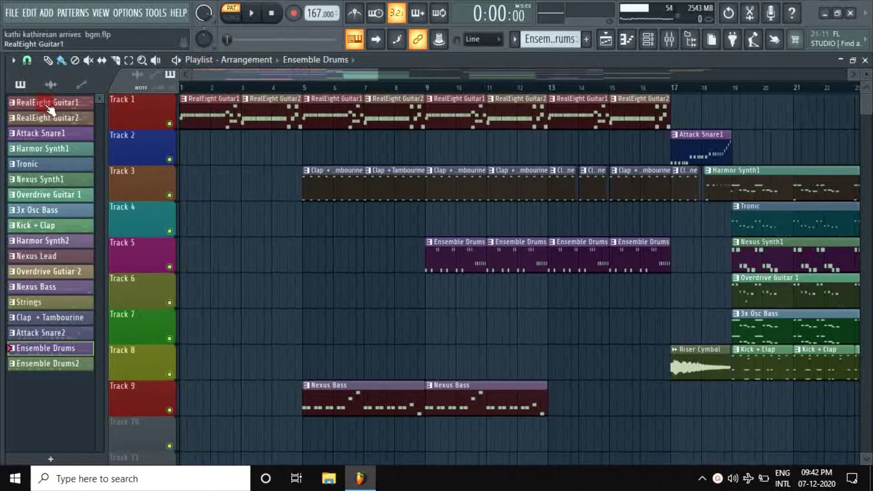
Step: Open the RealEight Guitar1 pattern in the piano roll and play it to review its notes
double_click(52, 105)
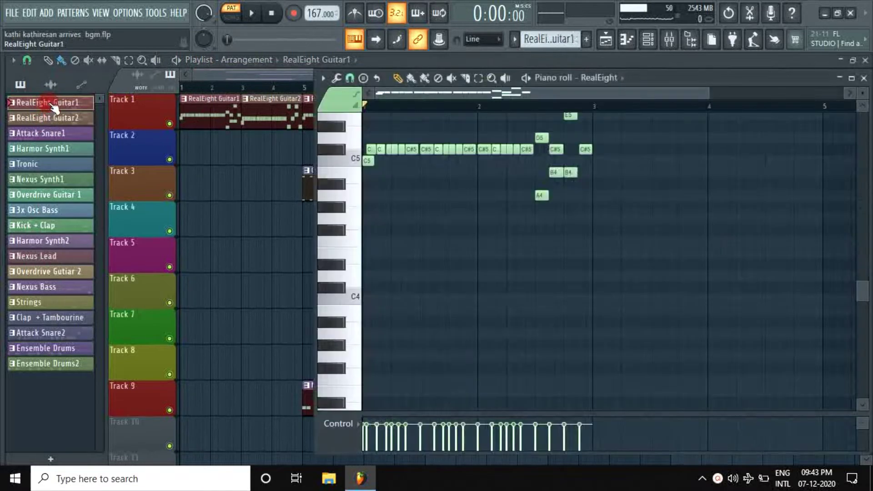
scroll(415, 156, "up", 3)
key("space")
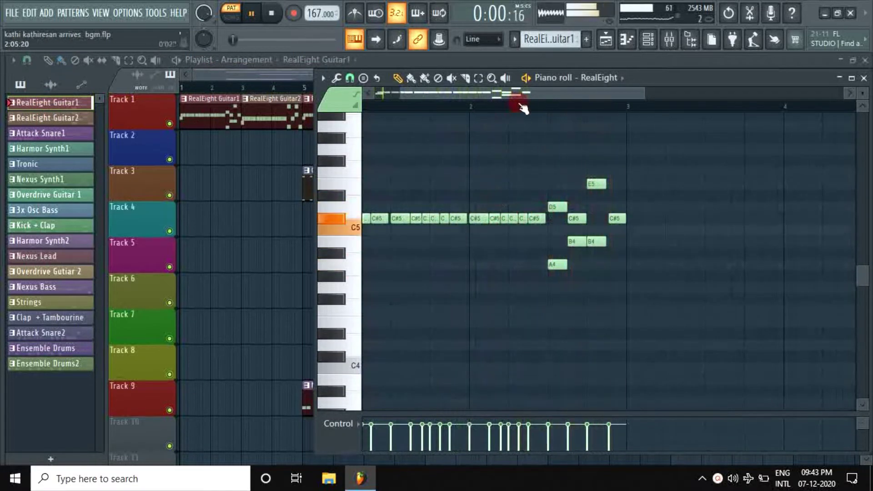
scroll(444, 95, "up", 2)
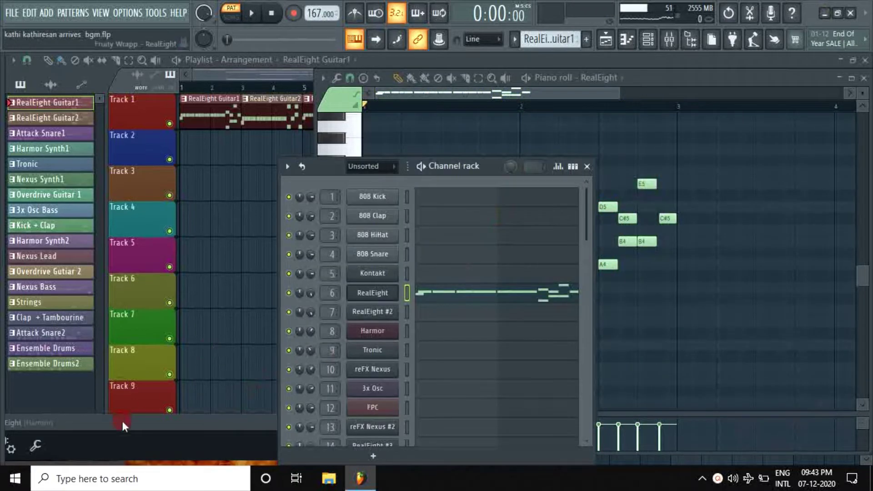
Step: Review the RealEight plugin's settings during playback, keeping HammerOn(Legato) as the Permanent FX, and close the plugin
left_click_drag(122, 420, 356, 60)
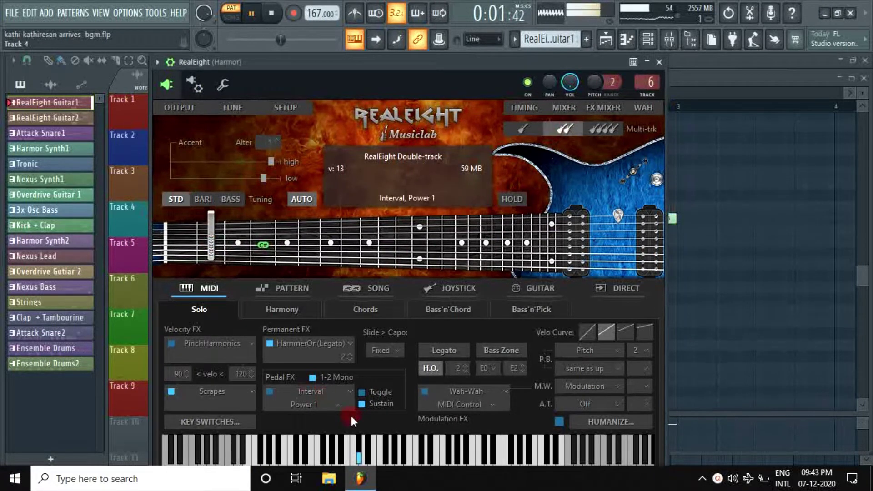
left_click(328, 343)
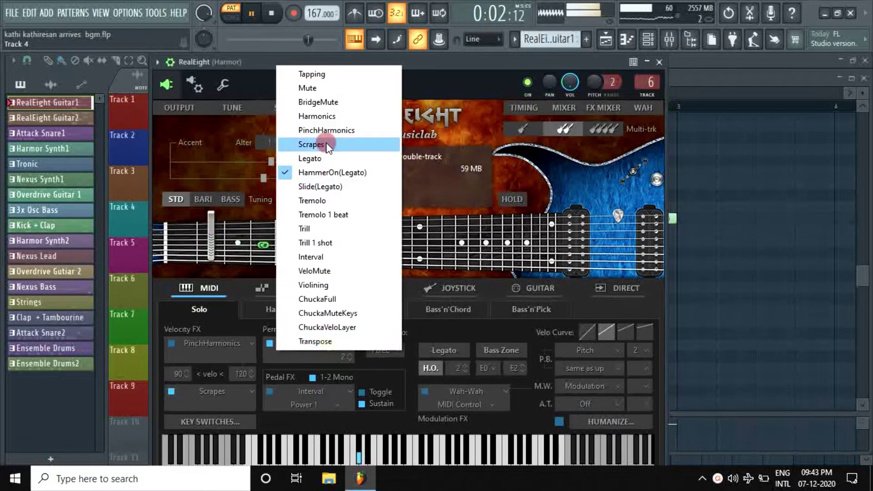
left_click(332, 173)
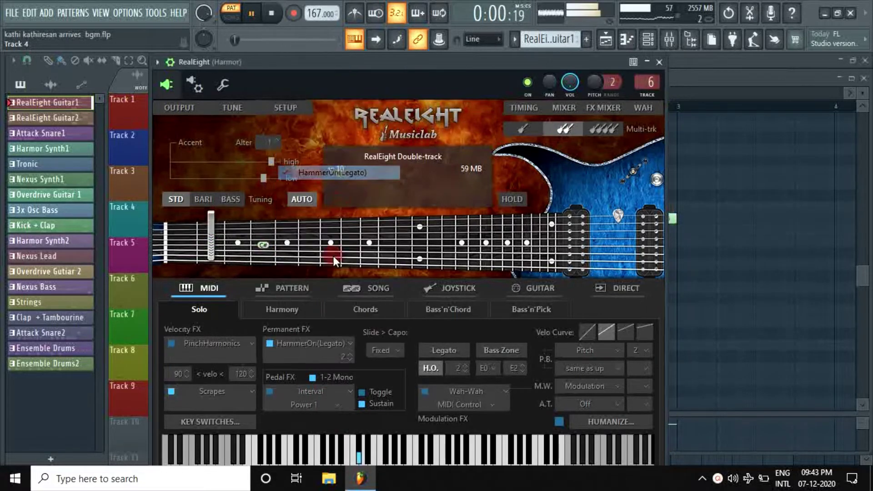
left_click(658, 62)
key("space")
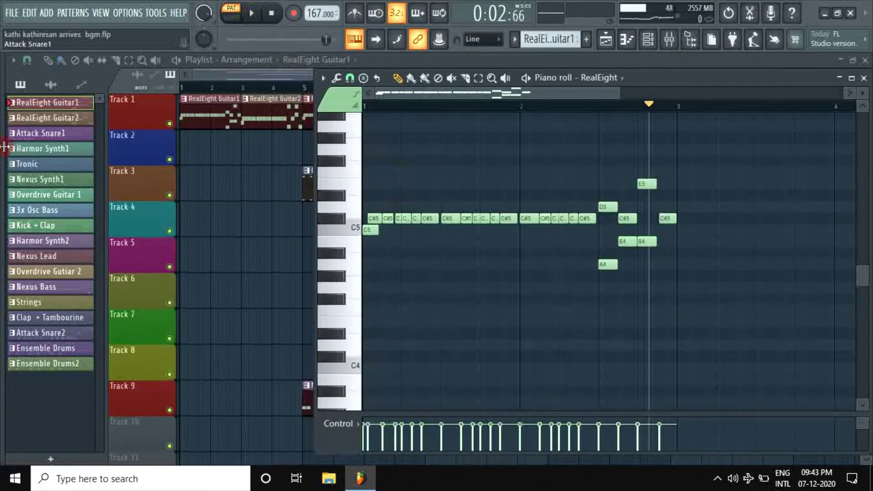
Step: Play the RealEight Guitar2 pattern in the piano roll to review its notes
left_click(46, 118)
key("space")
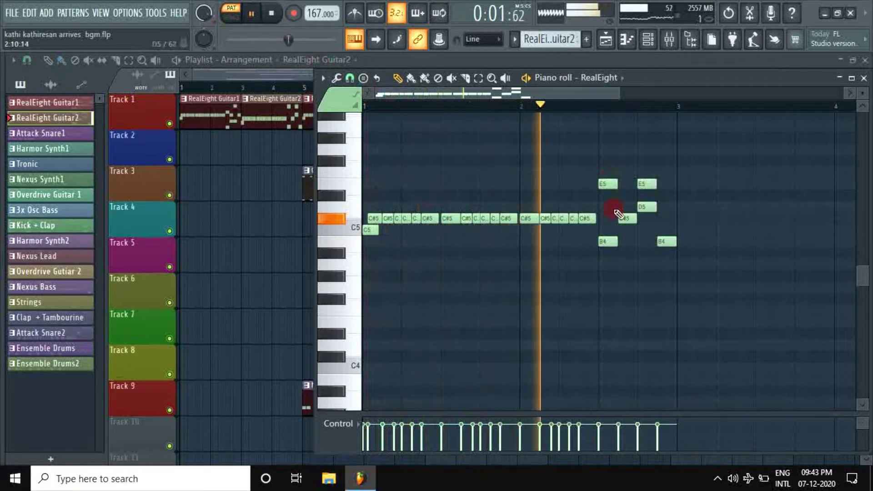
key("space")
Step: Play the Attack Snare1 pattern, review its rising notes in the piano roll, and close the piano roll
left_click(66, 134)
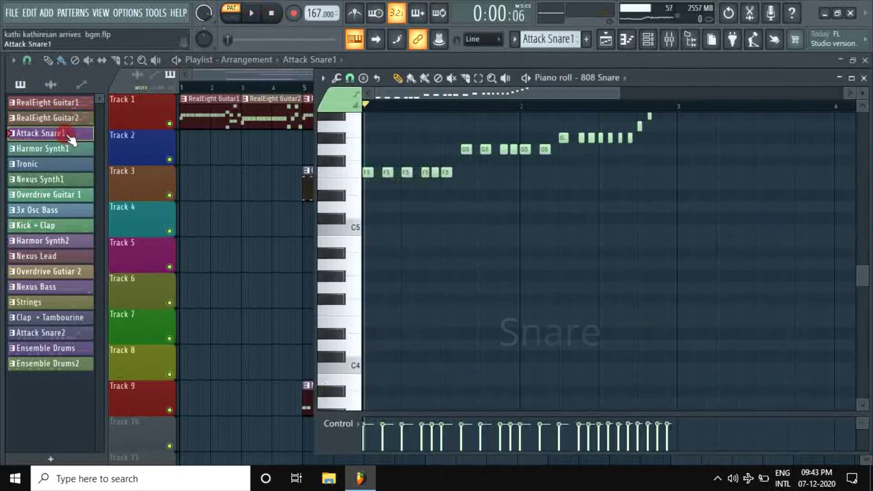
key("space")
scroll(459, 152, "up", 3)
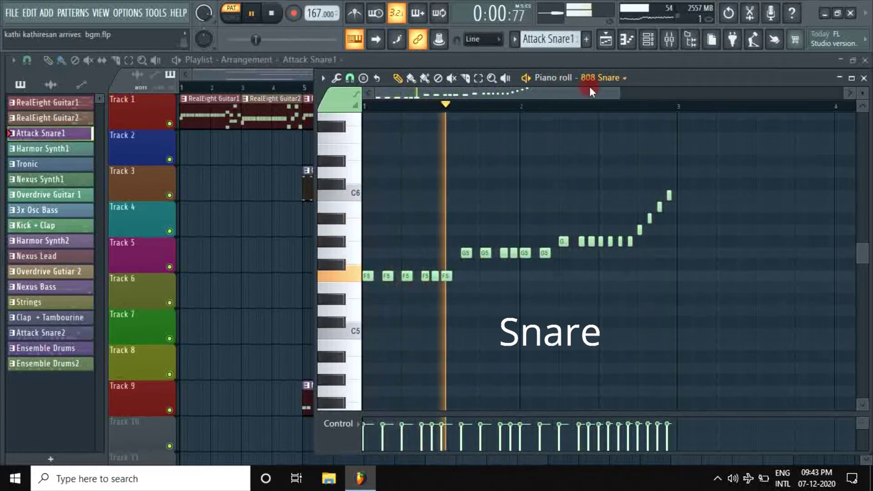
key("space")
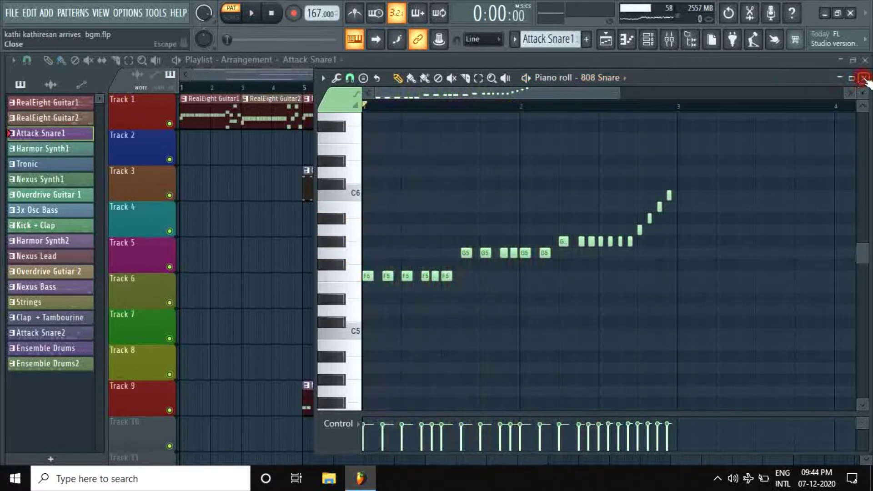
left_click(864, 79)
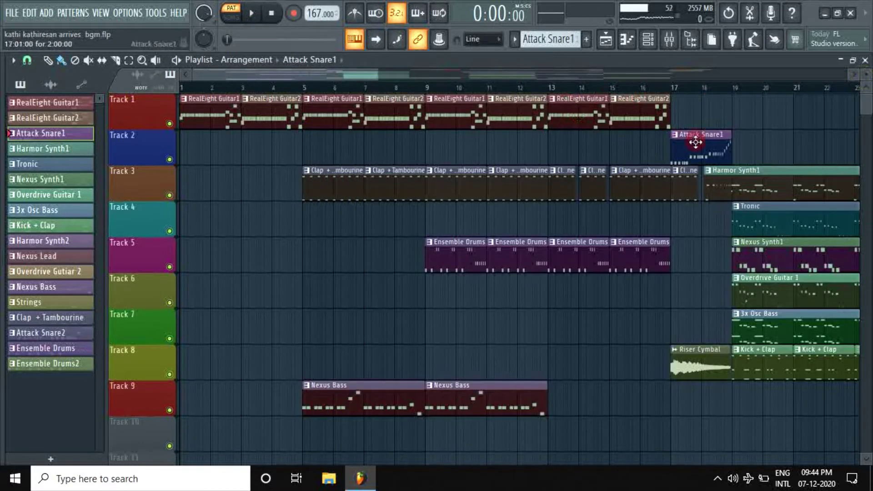
Step: Play the song with Track 2 soloed to hear the Attack Snare1 clip, and restore all the tracks
key("space")
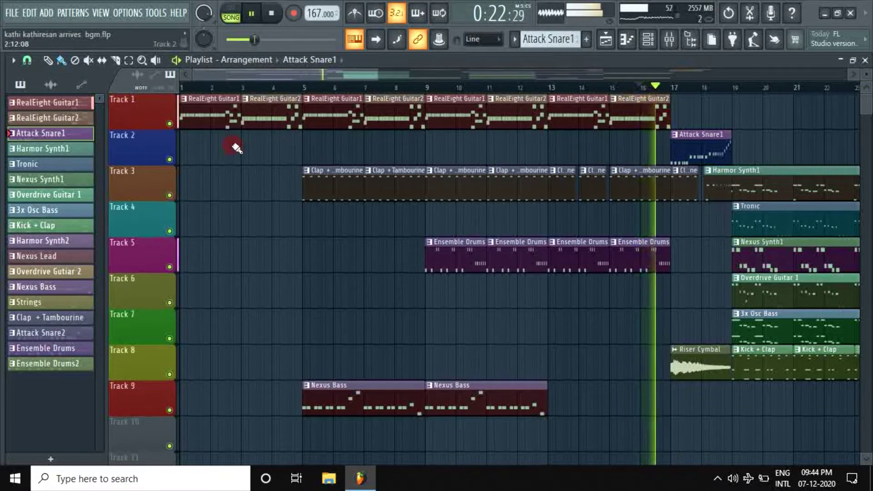
right_click(169, 160)
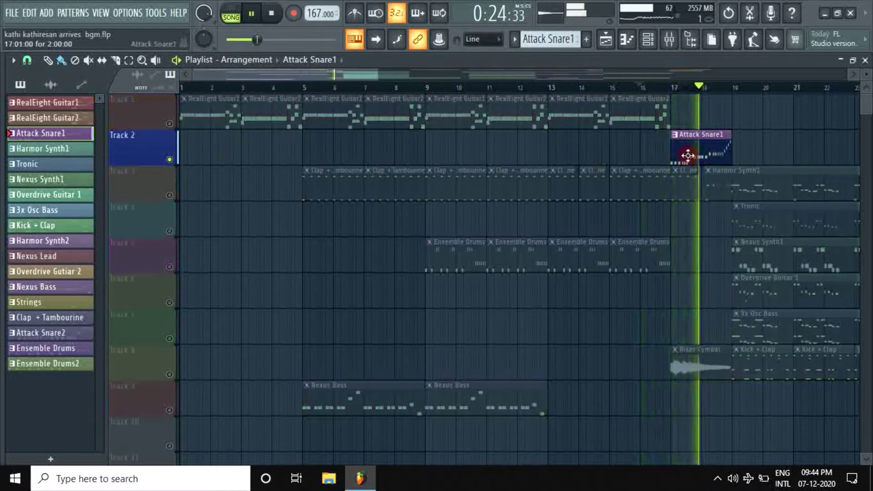
right_click(168, 158)
key("space")
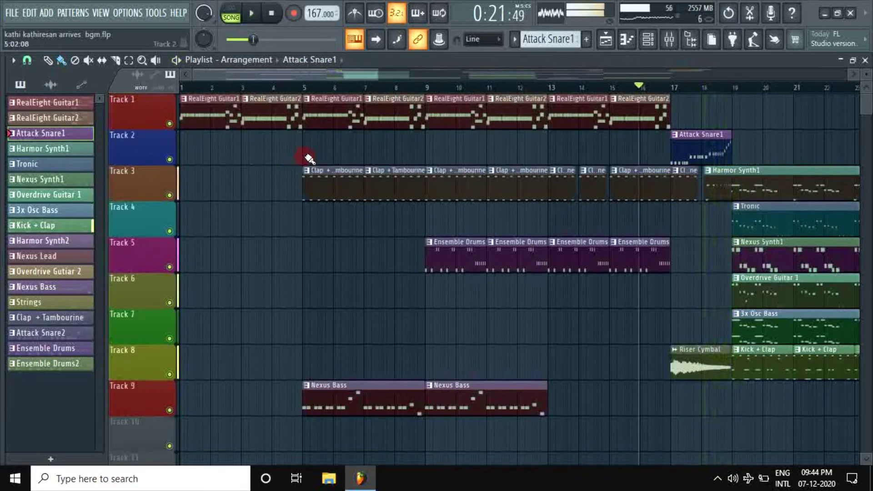
Step: Play the Harmor Synth1 pattern in the piano roll and follow its notes through to the end
left_click(66, 150)
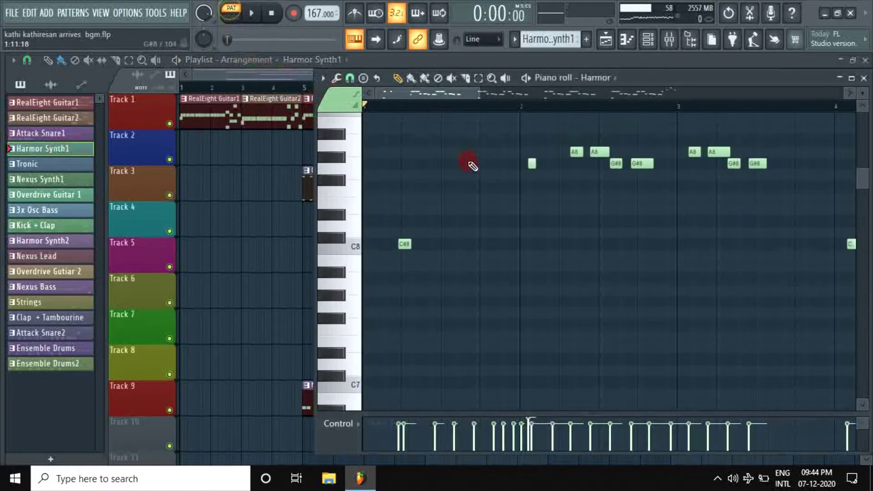
key("space")
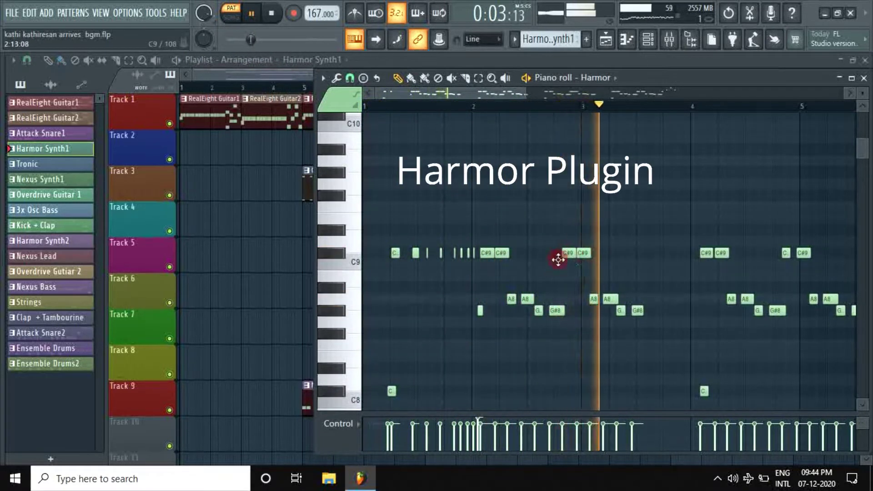
left_click_drag(507, 94, 582, 96)
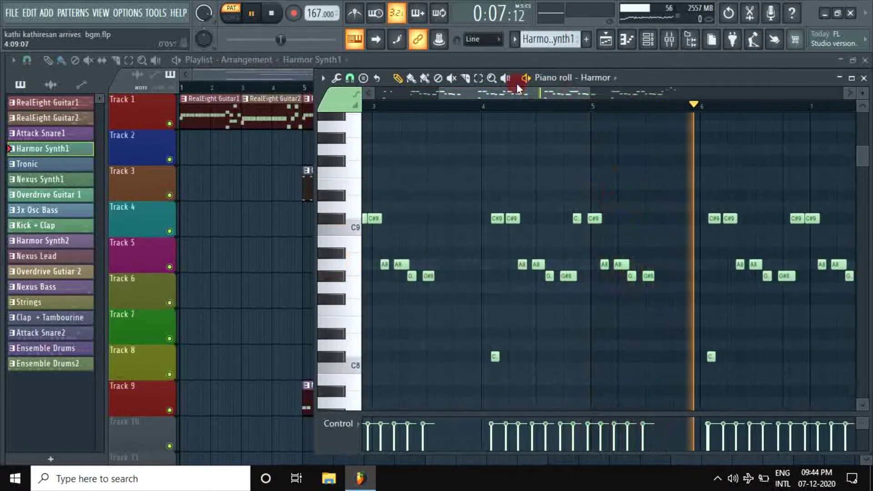
left_click_drag(516, 91, 584, 93)
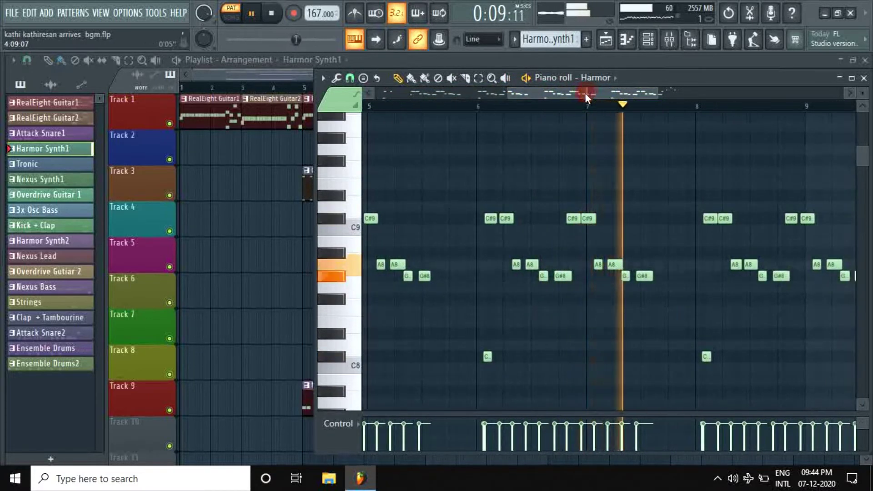
left_click(623, 94)
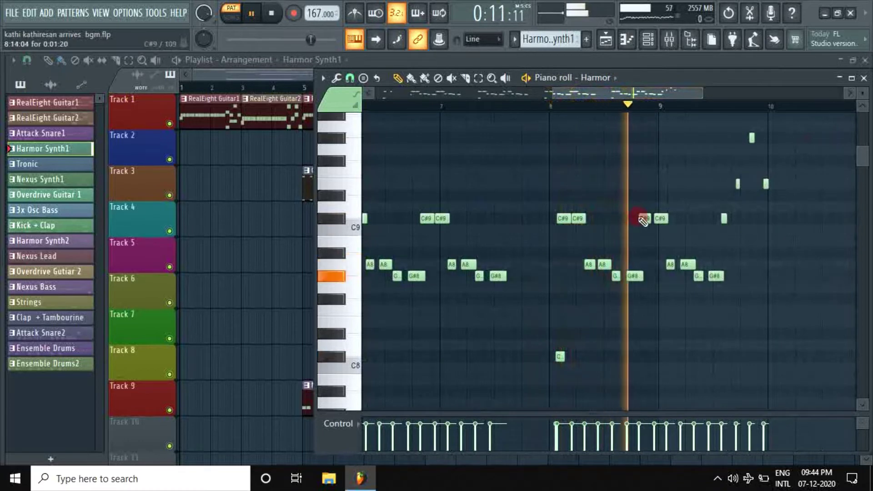
key("space")
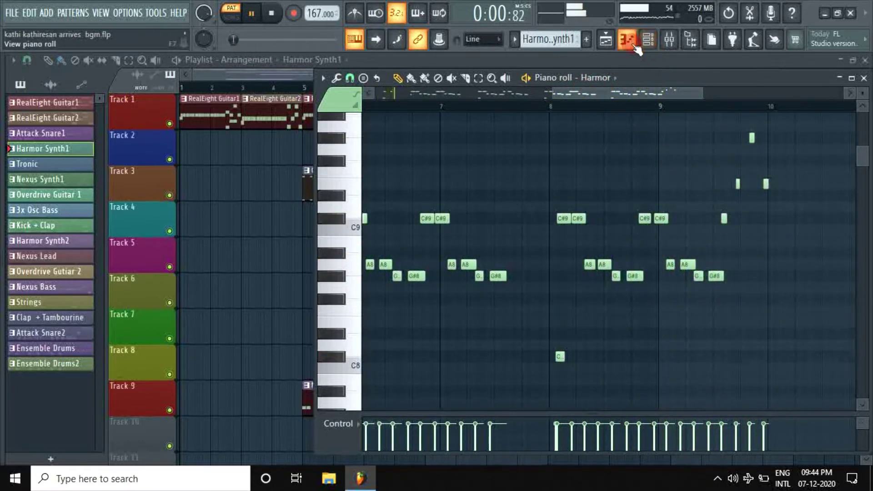
Step: Open the Harmor plugin from the channel rack and examine its envelope, image and effects settings during playback
left_click(647, 39)
left_click(361, 301)
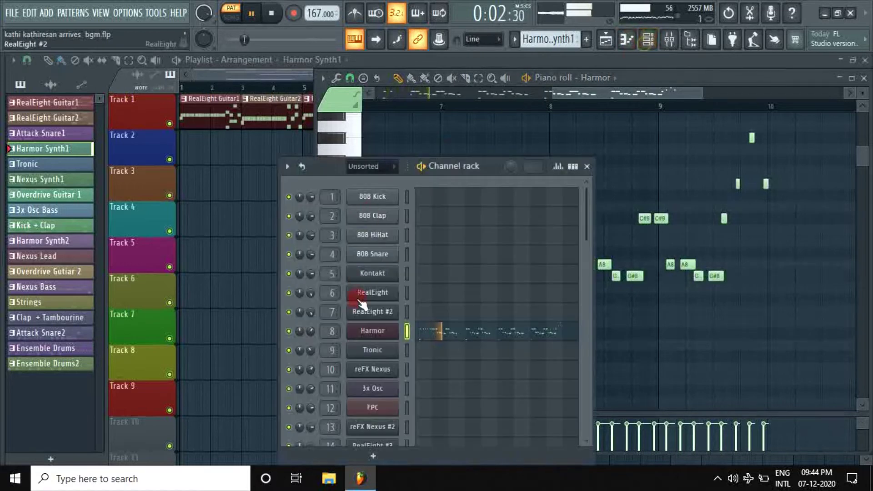
left_click(375, 332)
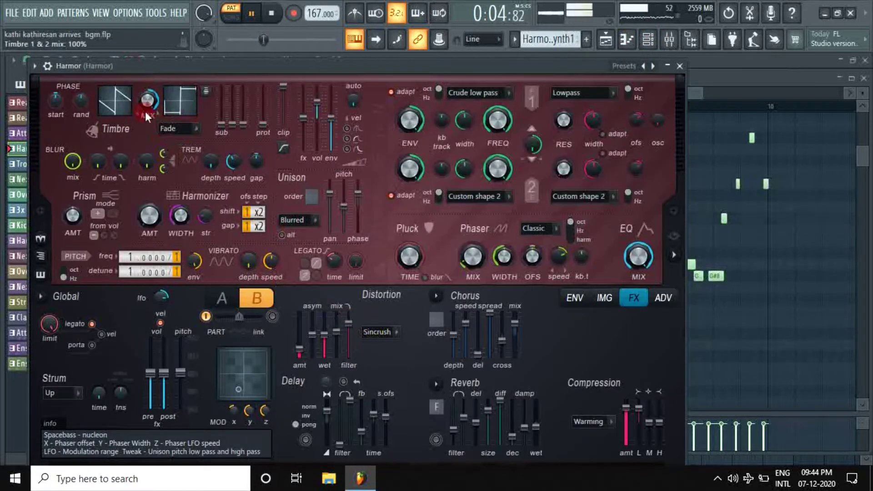
left_click(573, 297)
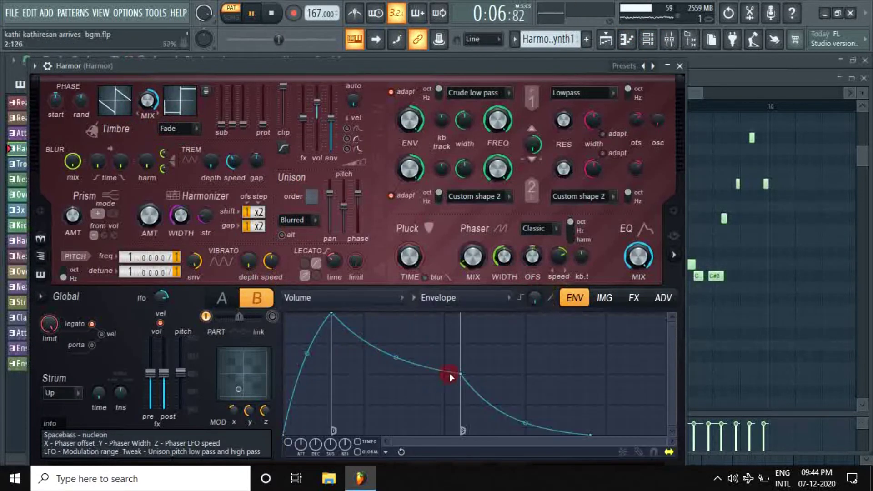
left_click(605, 298)
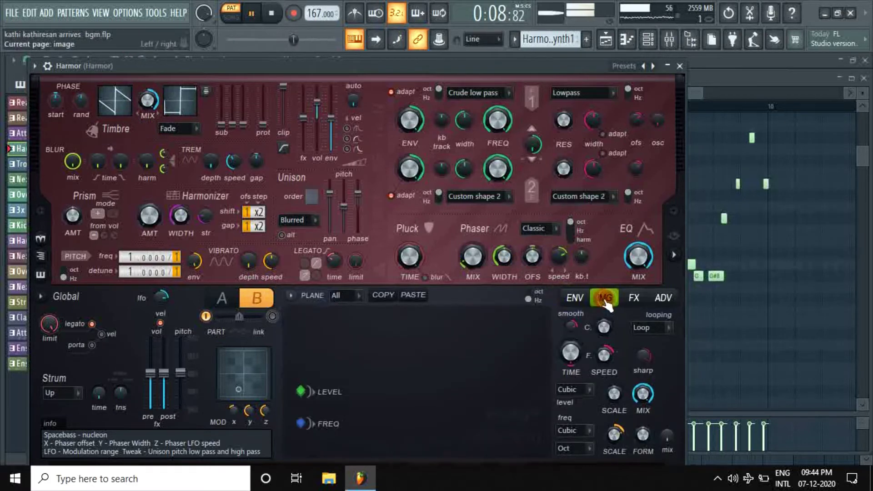
left_click(634, 299)
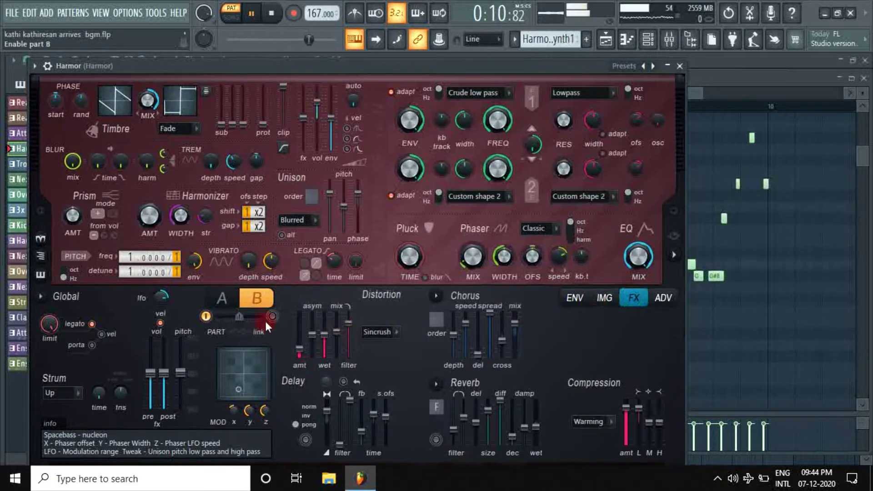
left_click(87, 326)
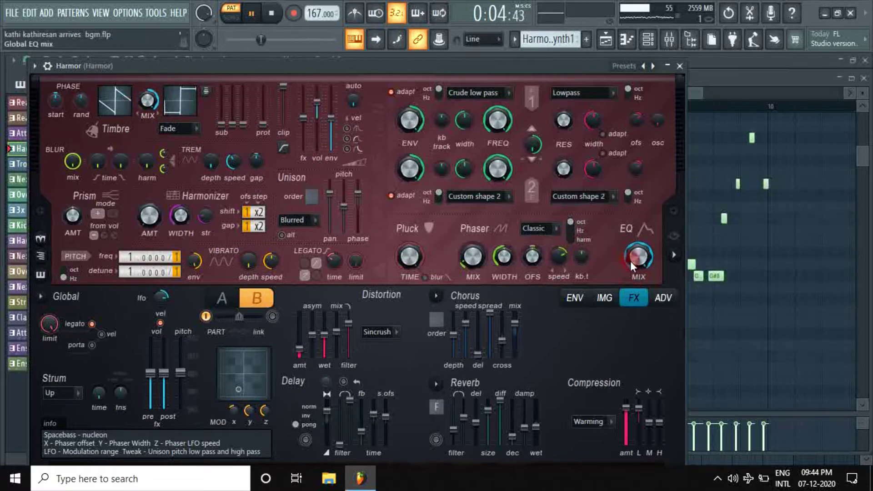
left_click(678, 66)
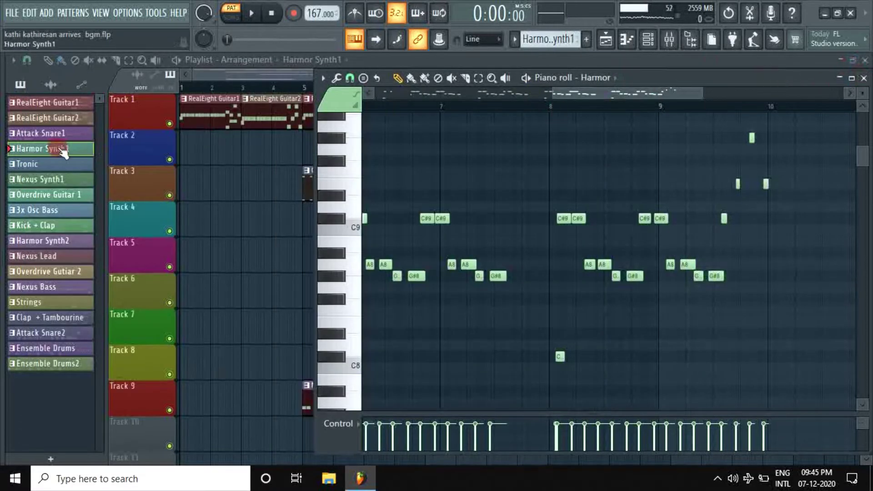
Step: Play the Tronic pattern, review its notes in the piano roll, and examine and close the Tronic plugin window
double_click(45, 163)
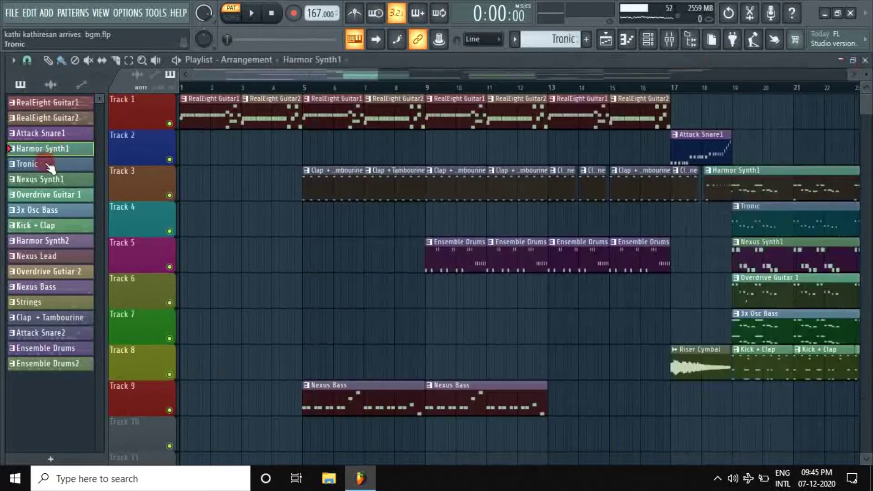
key("space")
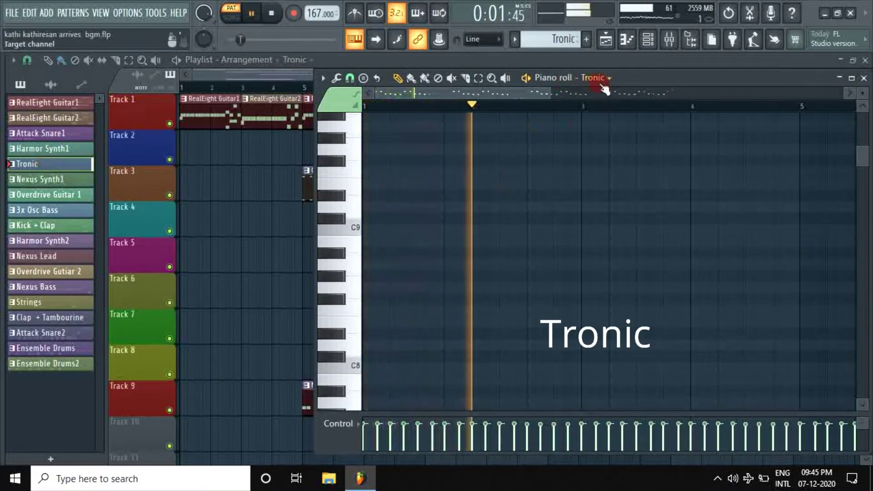
scroll(602, 132, "down", 4)
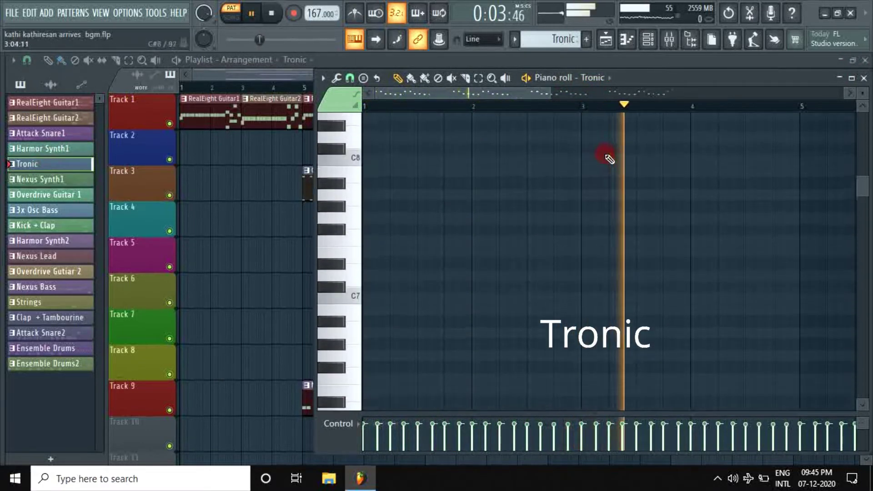
scroll(618, 298, "down", 3)
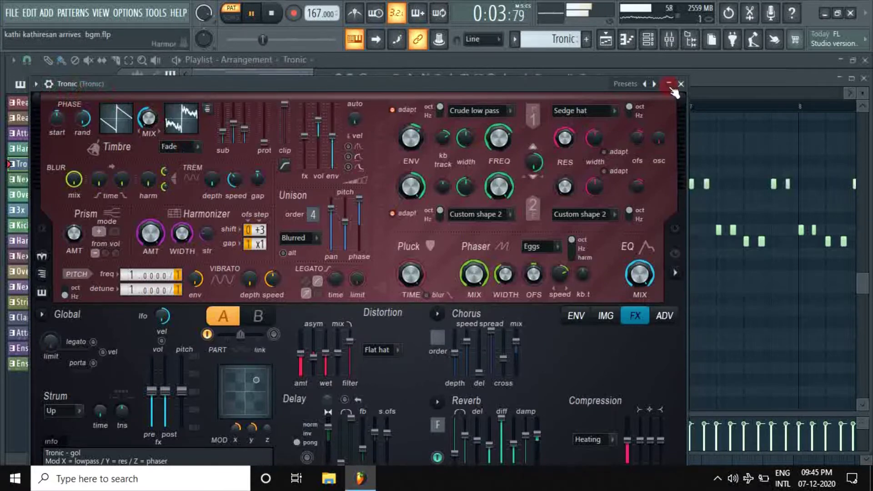
left_click(680, 84)
key("space")
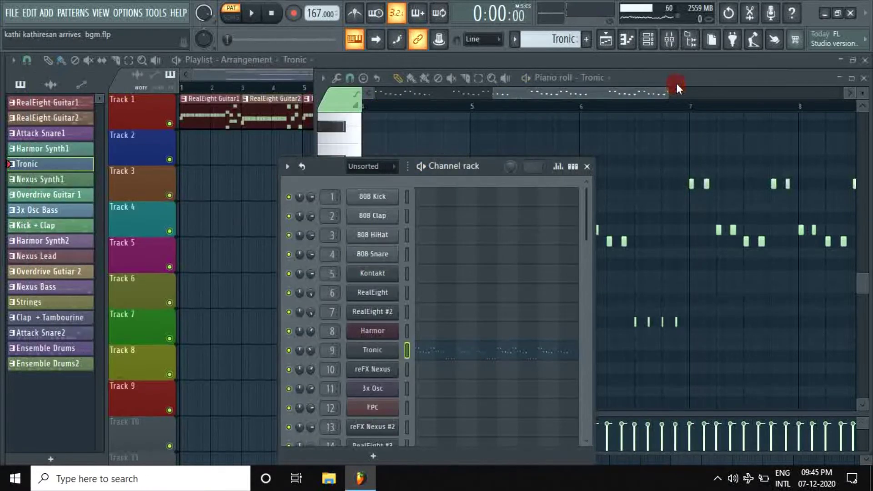
Step: Play the Nexus Synth1 pattern in the piano roll and follow its reFX Nexus notes through the later bars
left_click(71, 183)
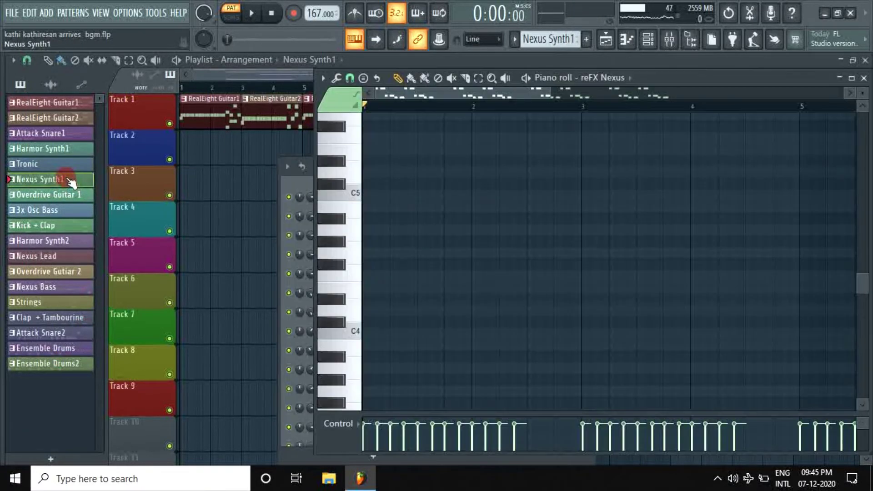
scroll(495, 179, "up", 8)
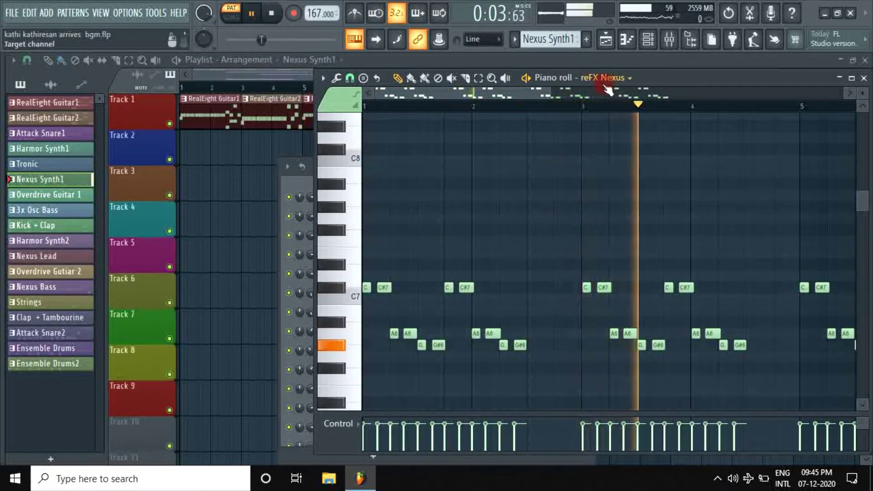
left_click_drag(501, 97, 520, 95)
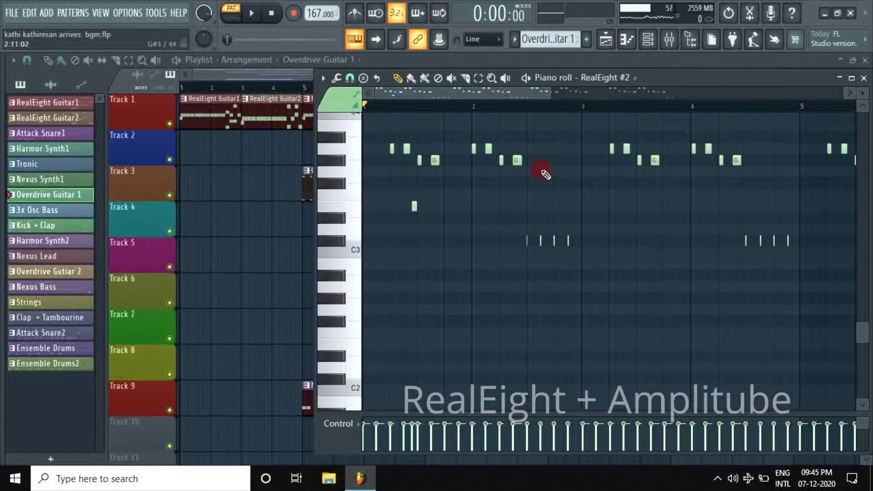
Step: Play the Overdrive Guitar 1 pattern and examine the BridgeMute setting in the RealEight #2 plugin from the channel rack
scroll(545, 174, "up", 3)
key("space")
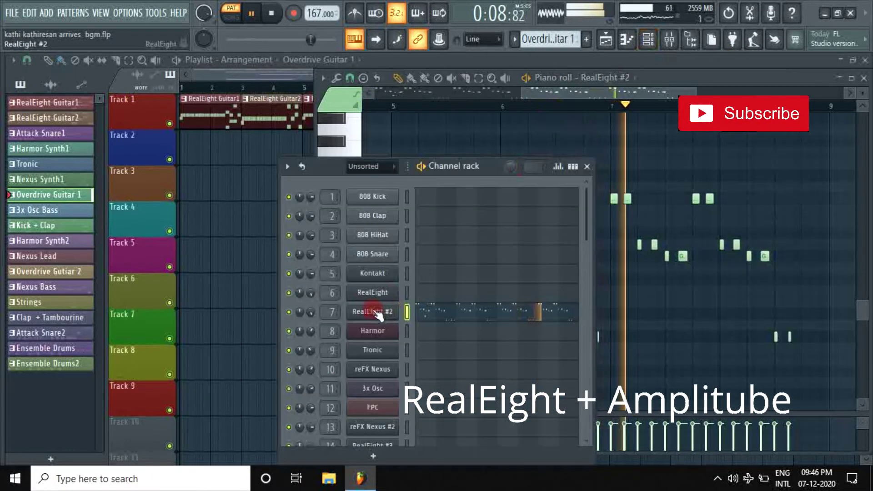
left_click(371, 311)
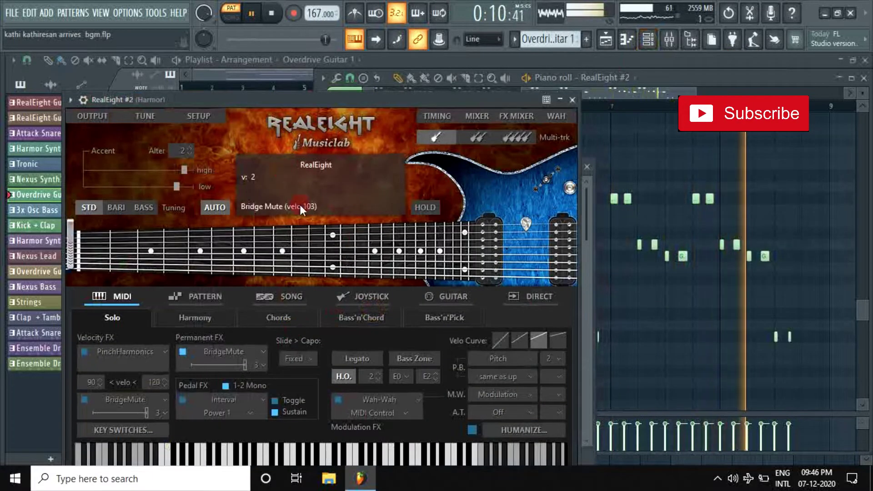
left_click(182, 351)
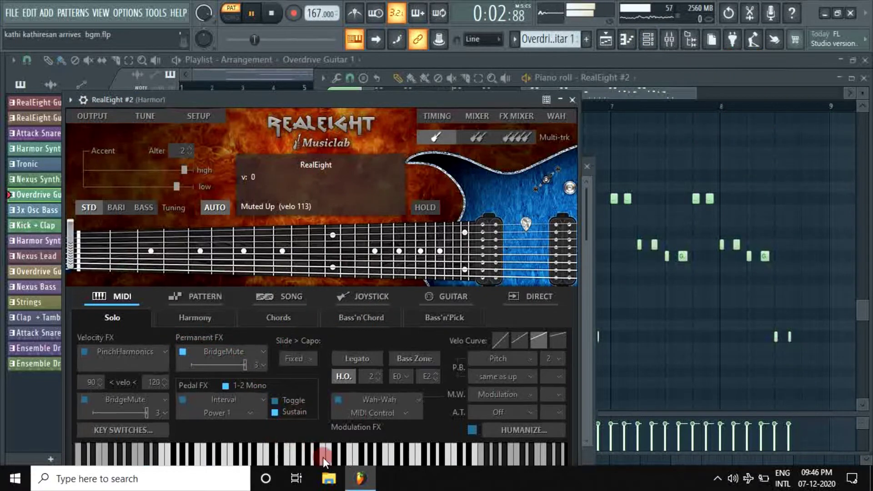
Step: Open AmpliTube 4 from the guitar's mixer track and examine its Heavy St 1 preset and the preset browser
key("F9")
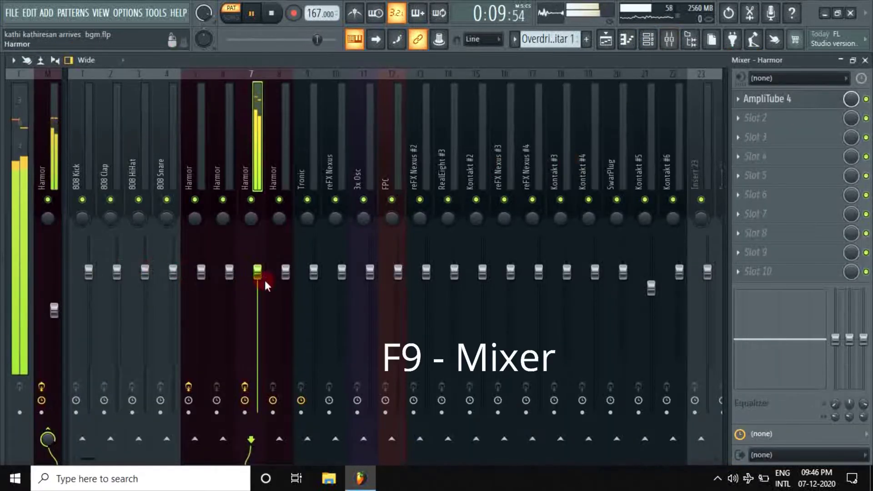
left_click(766, 97)
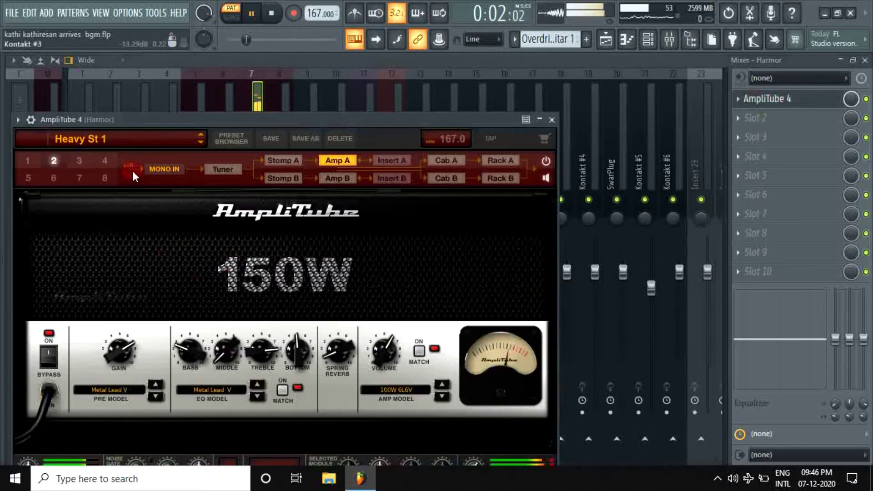
left_click(233, 139)
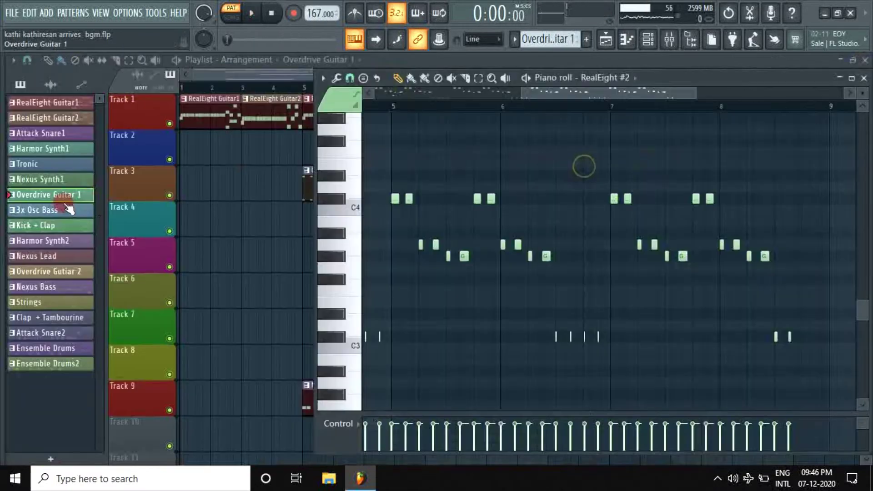
Step: View the 3x Osc Bass pattern, and play Kick + Clap while reviewing its FPC tom and kick notes in the piano roll
left_click(65, 208)
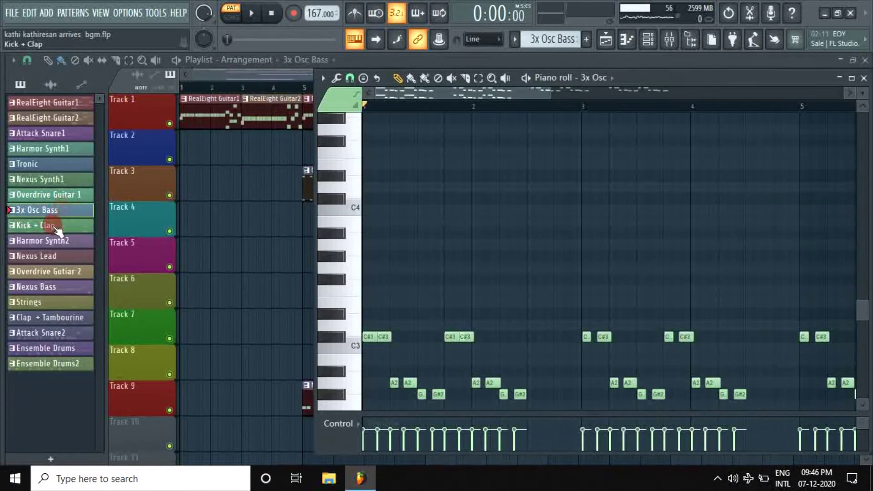
left_click(55, 226)
scroll(489, 175, "up", 2)
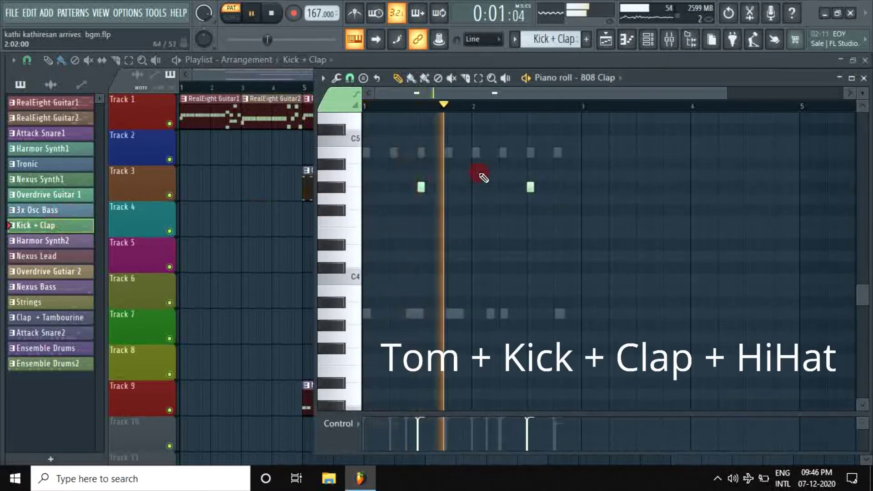
left_click(598, 82)
left_click(613, 257)
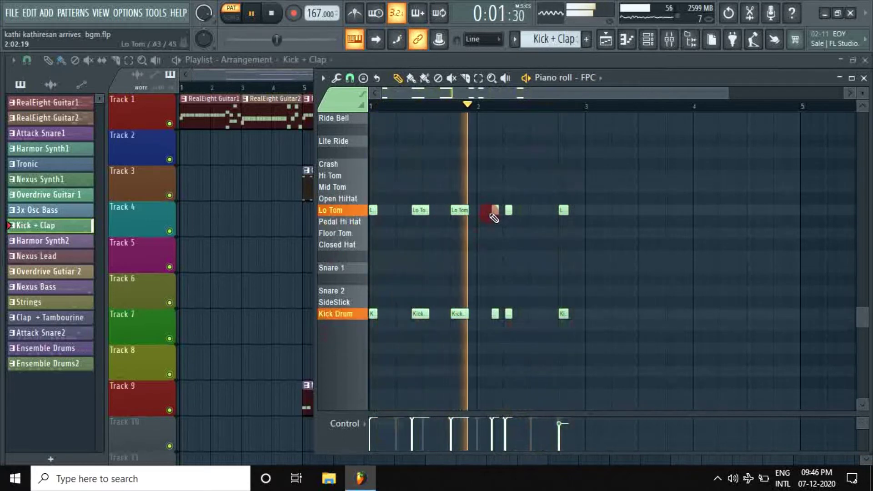
scroll(518, 212, "up", 3)
scroll(522, 210, "up", 1)
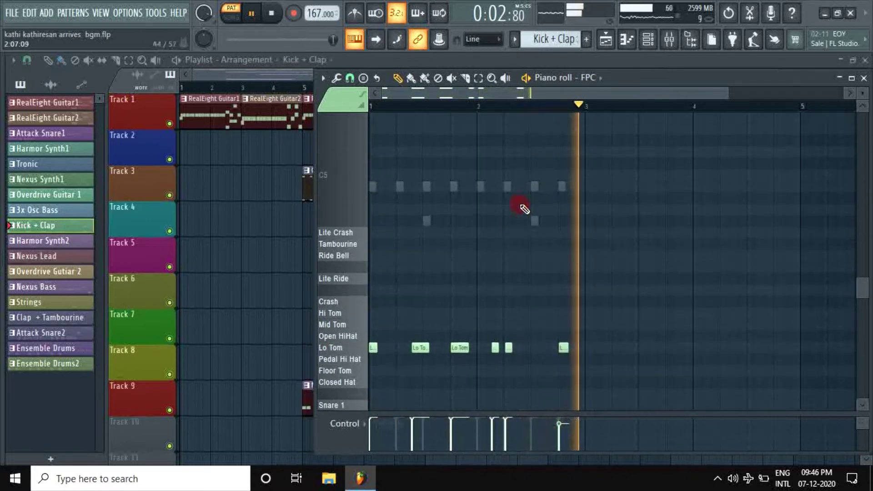
Step: Review the 808 Clap and 808 HiHat notes of the Kick + Clap pattern in the piano roll during playback
left_click(588, 77)
left_click(623, 139)
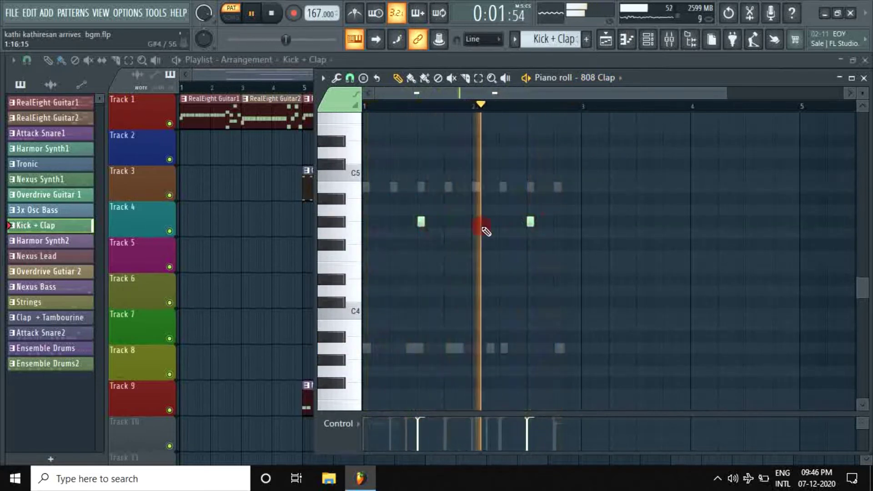
left_click(590, 78)
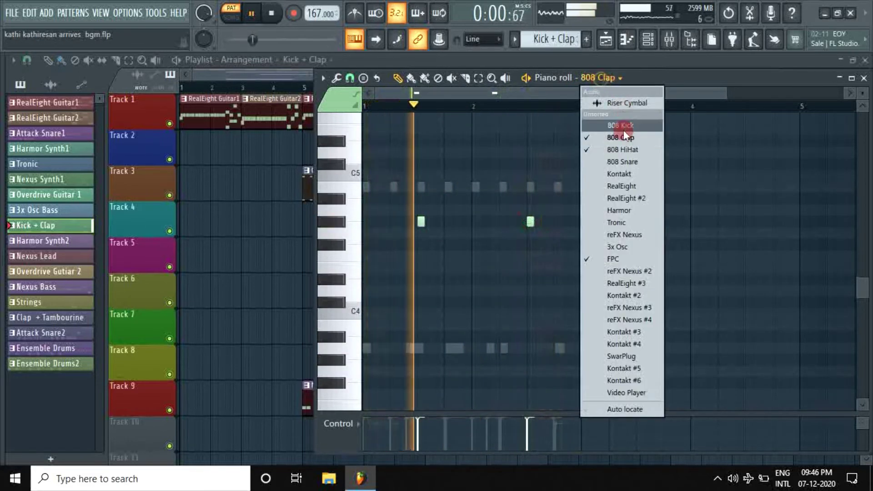
left_click(623, 145)
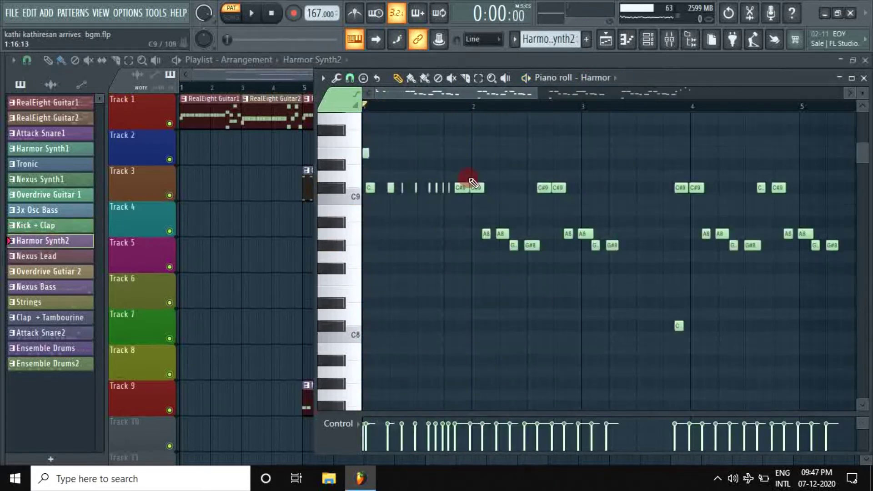
Step: Play the Harmor Synth2 pattern, follow its notes through the later bars of the piano roll, and stop playback
scroll(469, 179, "up", 1)
key("space")
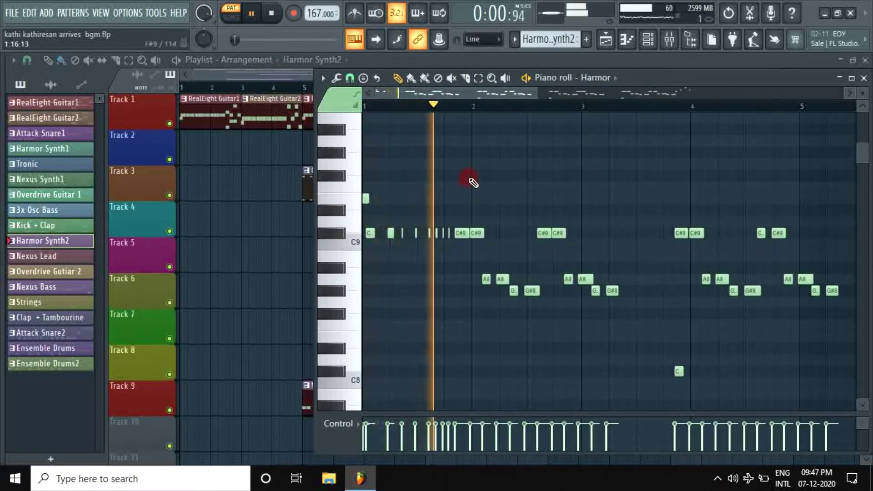
left_click_drag(474, 92, 590, 91)
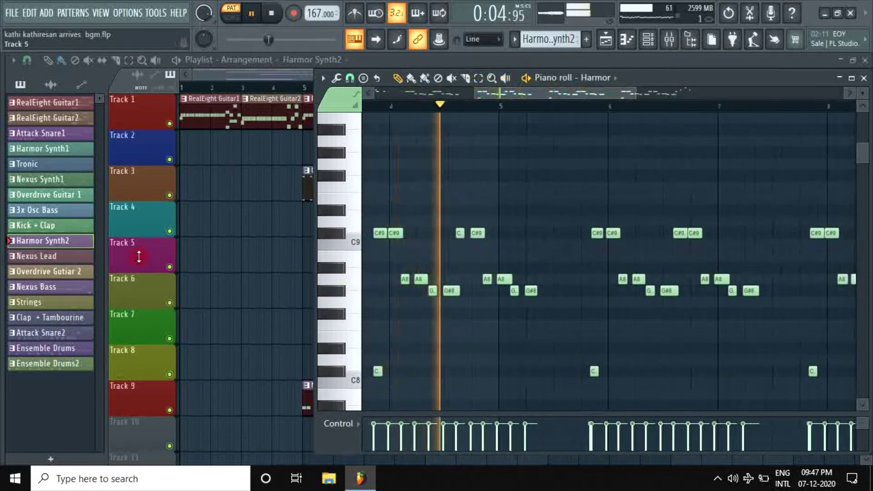
key("space")
Step: Play the Nexus Lead pattern, review its notes in the piano roll, and examine the reFX Nexus #2 plugin from the channel rack
double_click(51, 259)
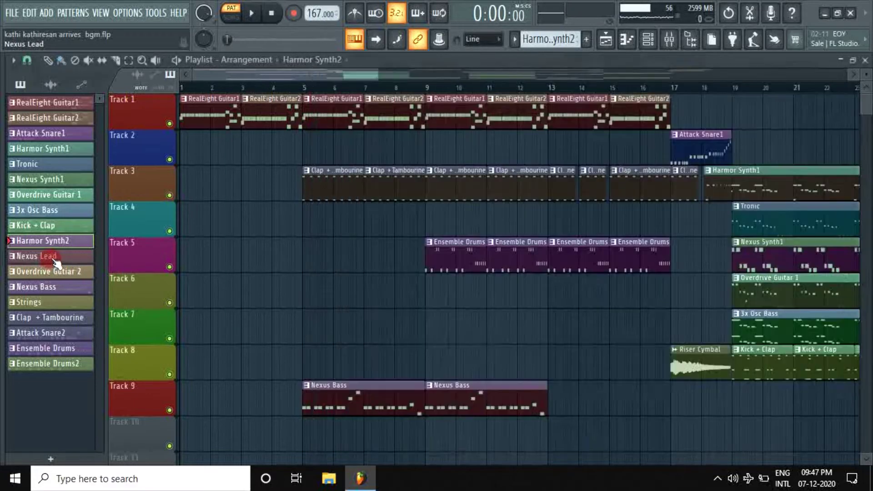
scroll(400, 220, "down", 8)
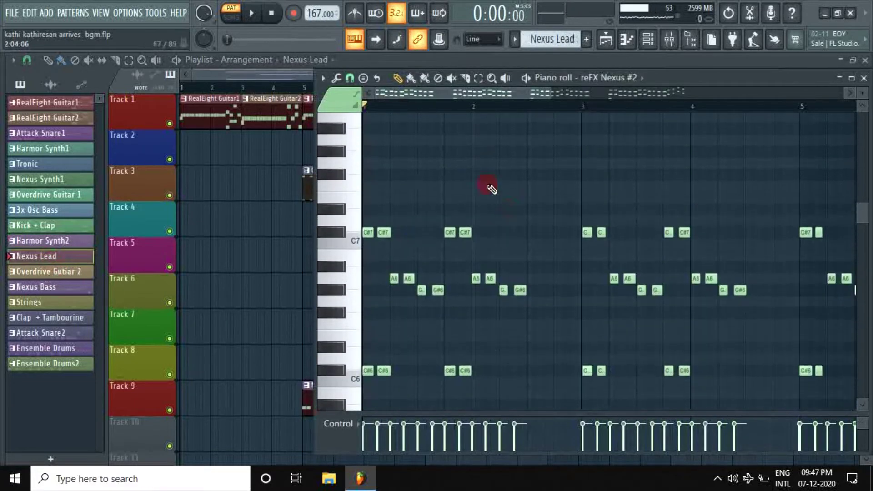
scroll(423, 252, "down", 1)
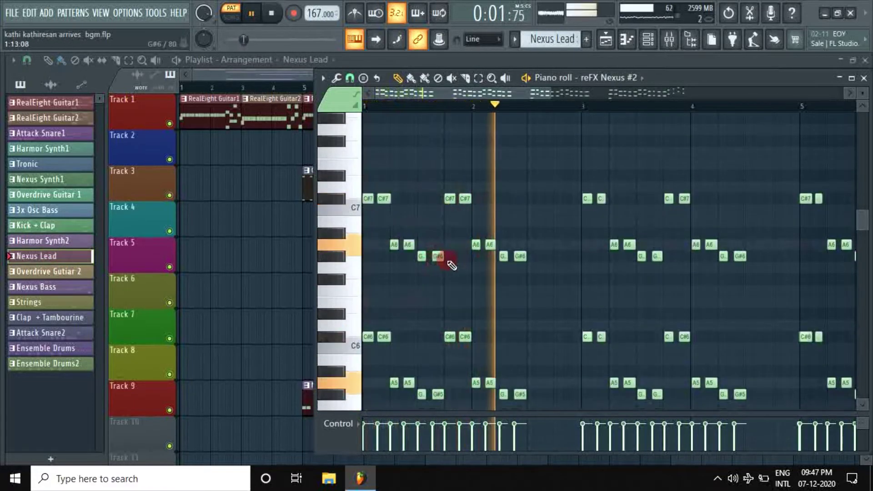
scroll(400, 274, "down", 1)
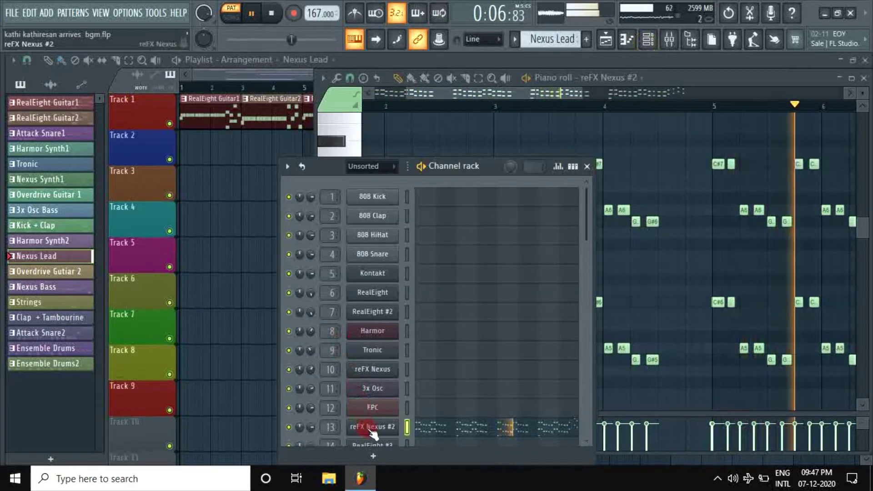
left_click(367, 427)
left_click(326, 269)
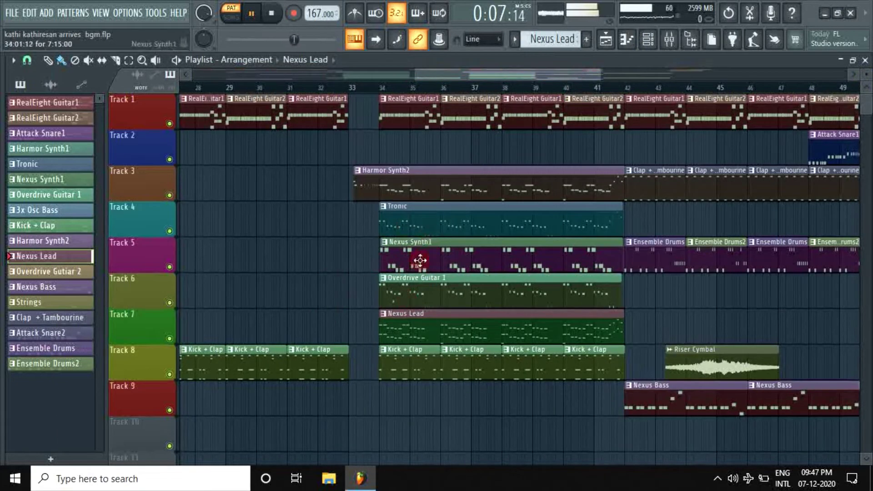
Step: Play the song from around bar 34 with Track 5 soloed to hear the Nexus Synth1 clip, and restore all the tracks
key("space")
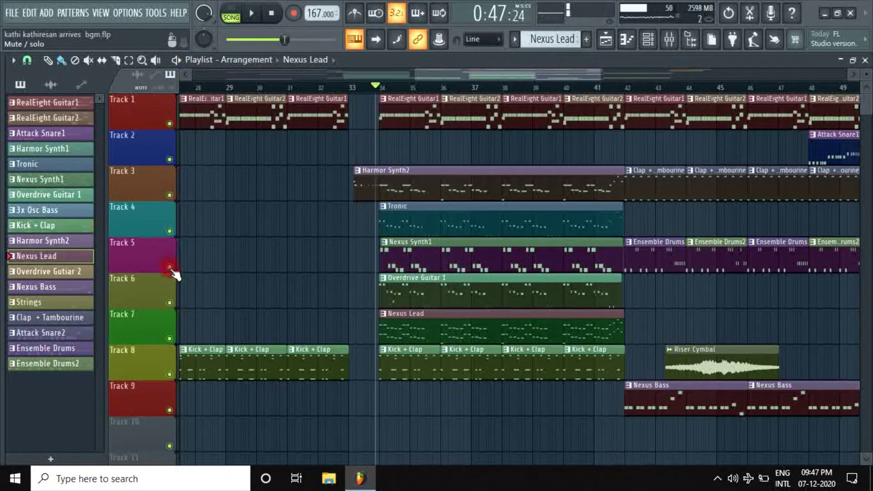
right_click(170, 267)
key("space")
right_click(169, 267)
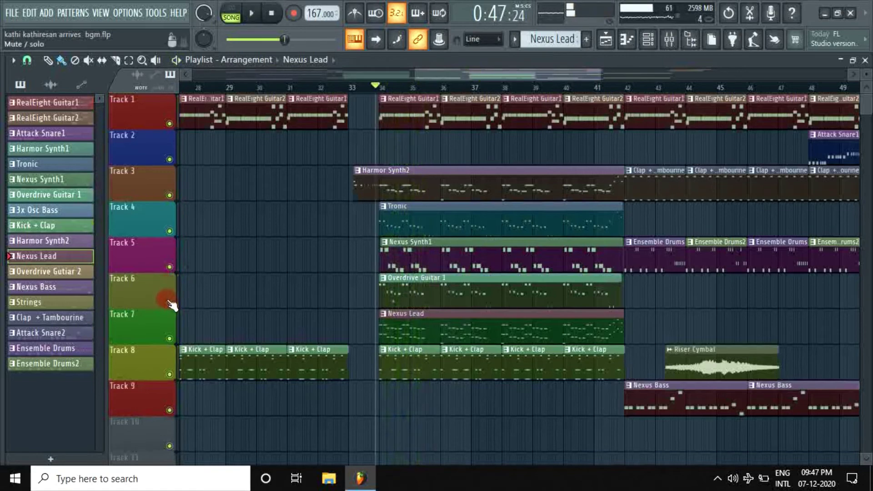
Step: Play the song with Track 7 soloed to hear the Nexus Lead clip, and restore all the tracks
key("space")
right_click(169, 337)
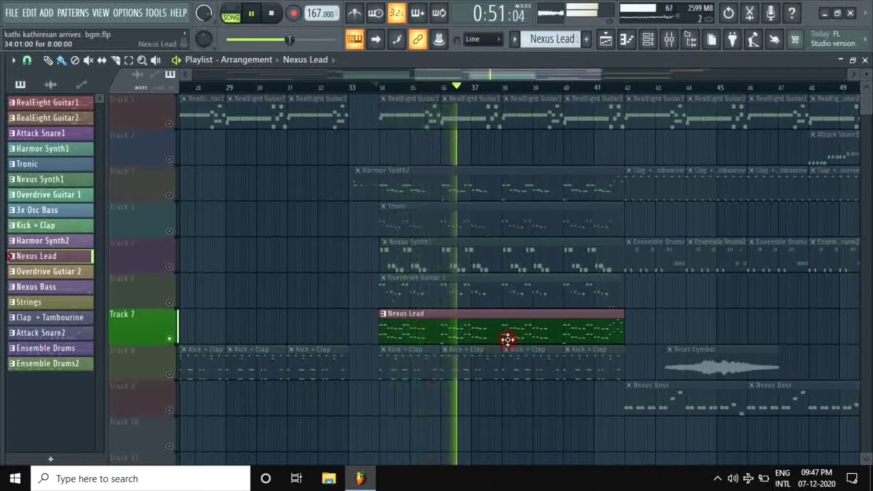
right_click(167, 337)
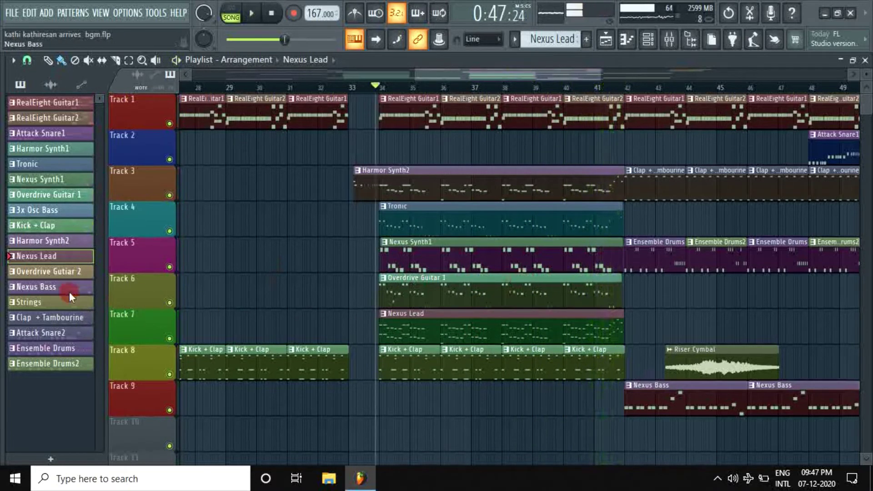
Step: Play the Overdrive Gutiar 2 pattern in the piano roll and follow its RealEight #2 notes to the end
left_click(44, 272)
key("space")
scroll(438, 291, "down", 2)
key("space")
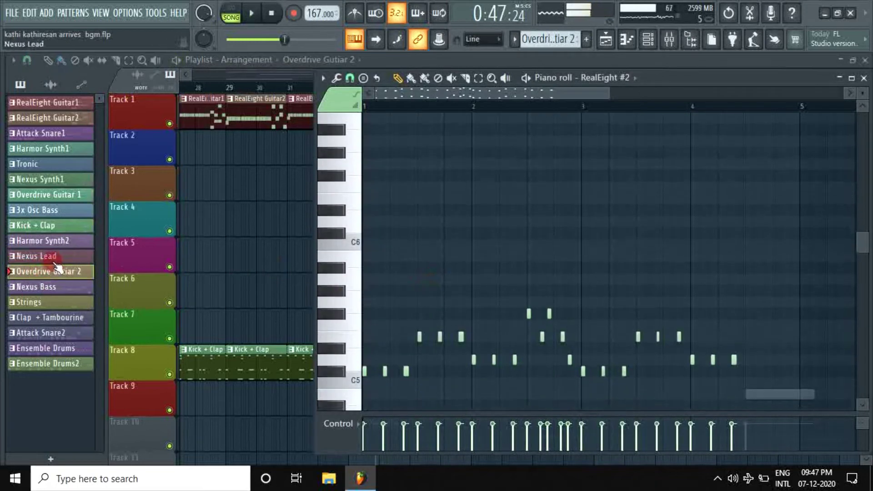
scroll(477, 237, "down", 2)
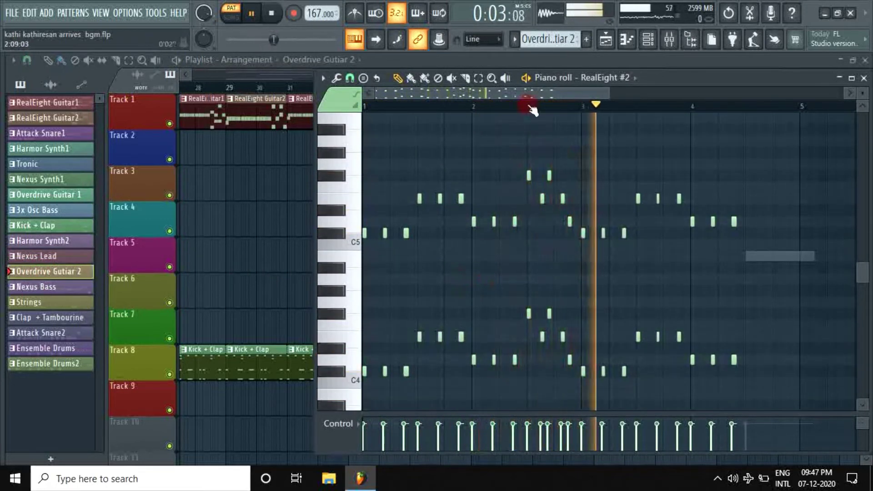
left_click_drag(533, 93, 597, 94)
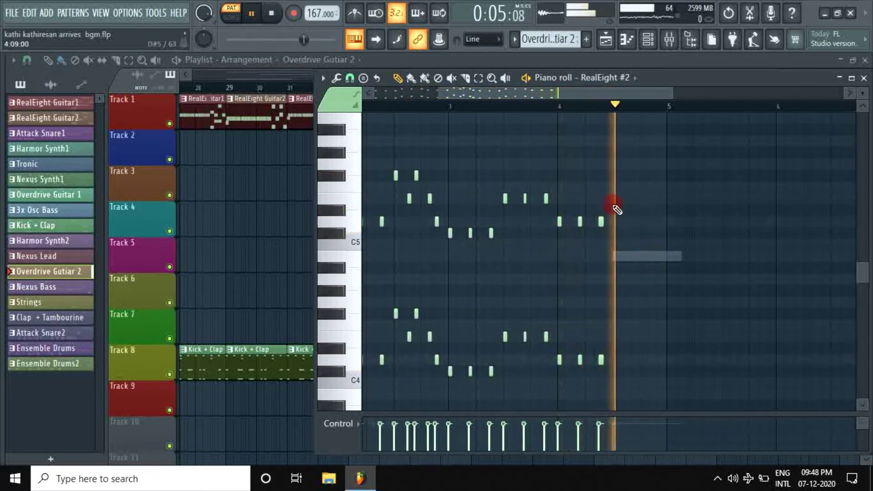
Step: Stop the pattern, view its sustained RealEight #3 note, and examine the RealEight #3 plugin with its Permanent FX set to Scrapes
key("space")
double_click(621, 256)
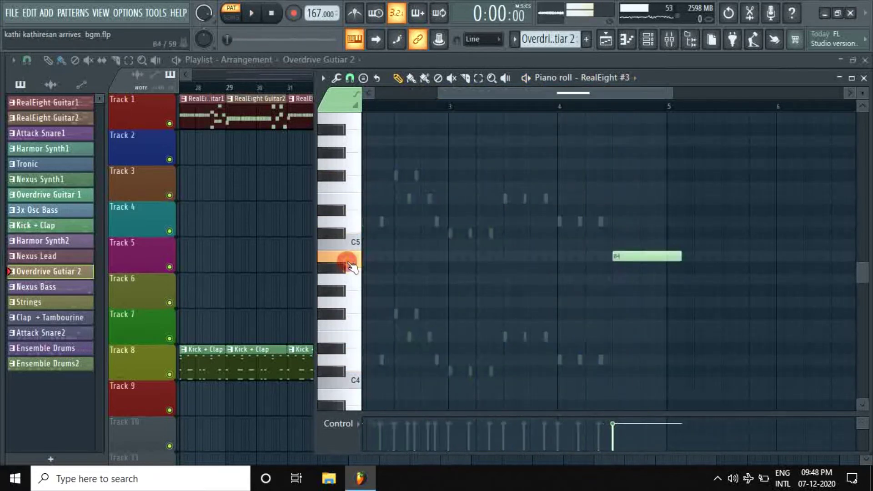
left_click(647, 40)
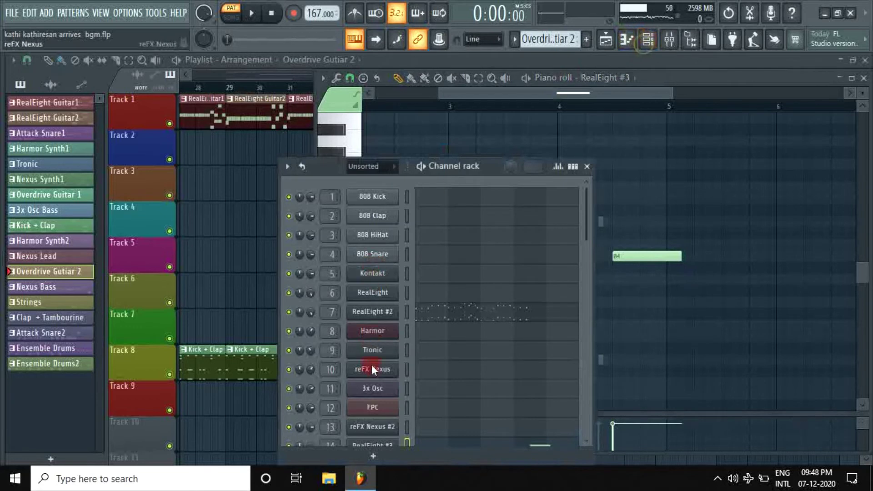
scroll(381, 359, "down", 3)
left_click(388, 278)
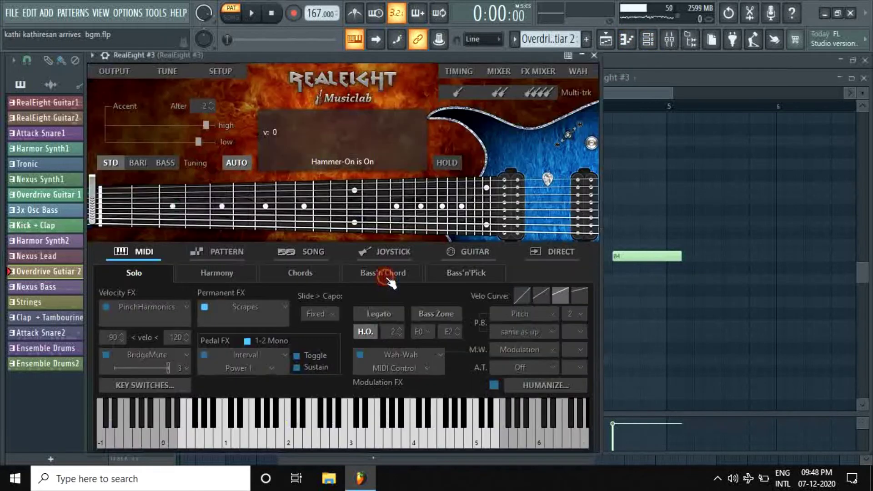
left_click(248, 312)
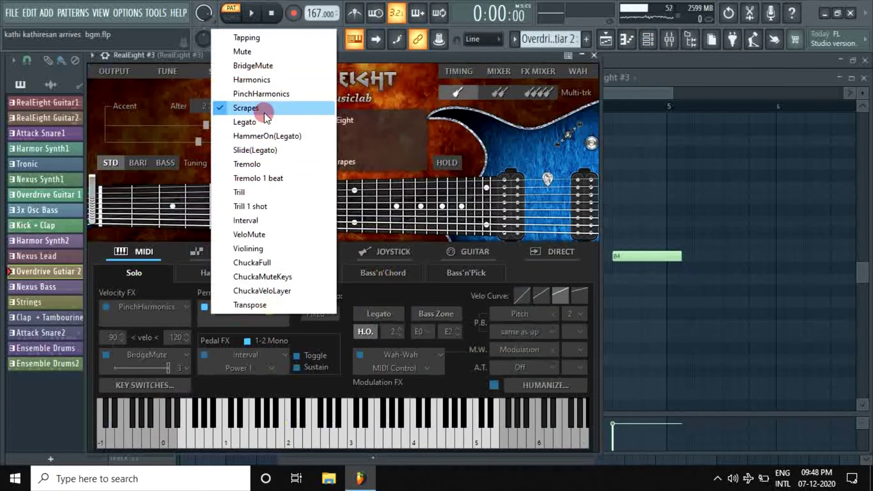
left_click(291, 115)
Step: Play the Nexus Bass pattern and review its reFX Nexus #3 notes in the piano roll
double_click(70, 288)
key("space")
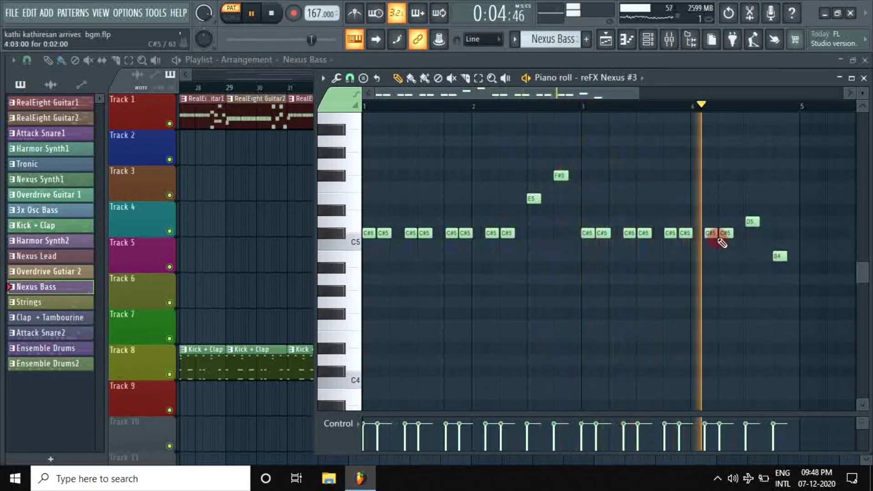
left_click(631, 78)
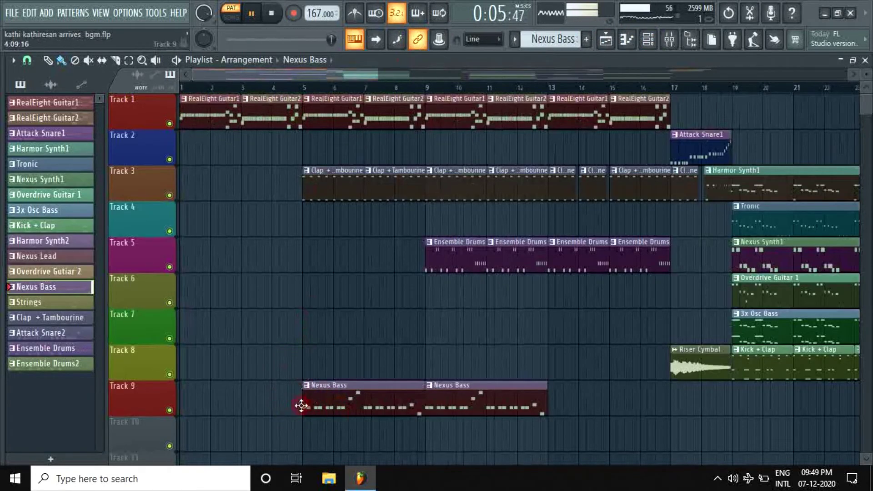
Step: Play the song from just before bar 5, soloing Track 9 to hear the Nexus Bass clips, and restore all the tracks
left_click(287, 88)
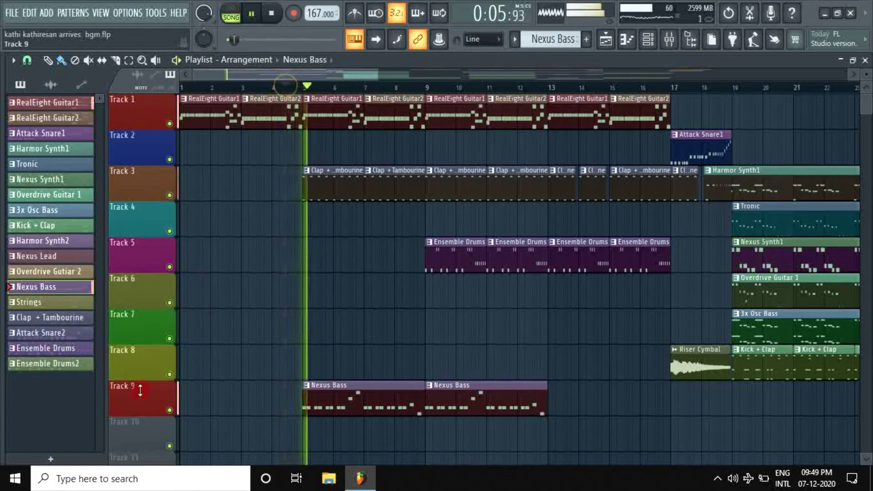
right_click(169, 410)
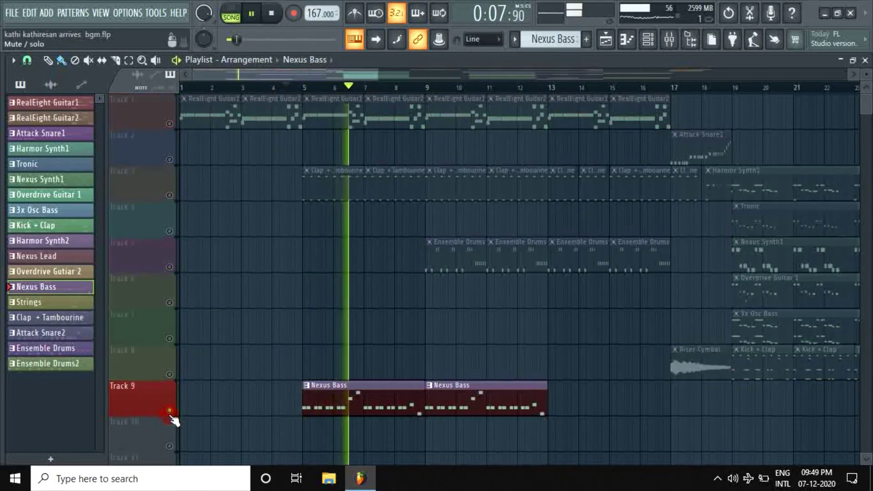
right_click(169, 411)
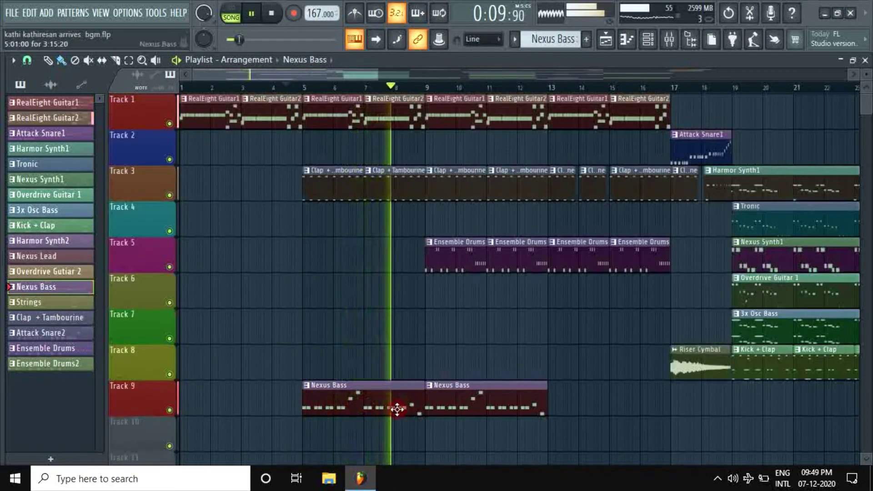
right_click(169, 411)
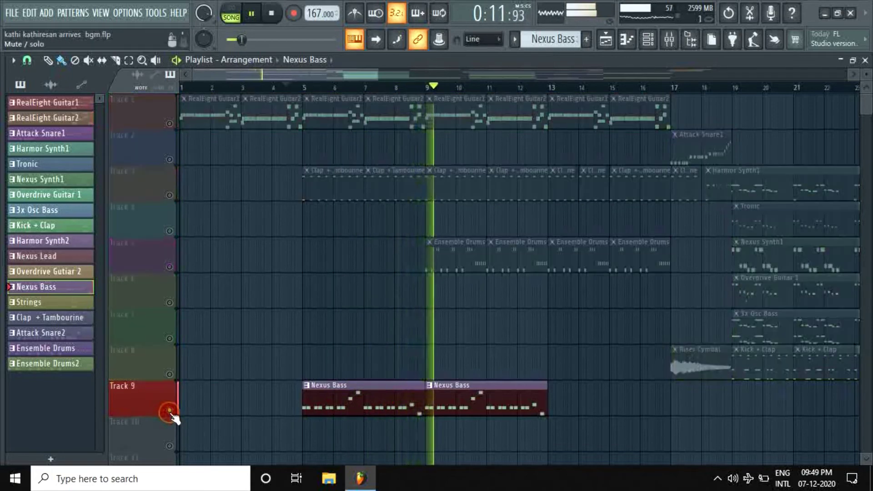
right_click(169, 411)
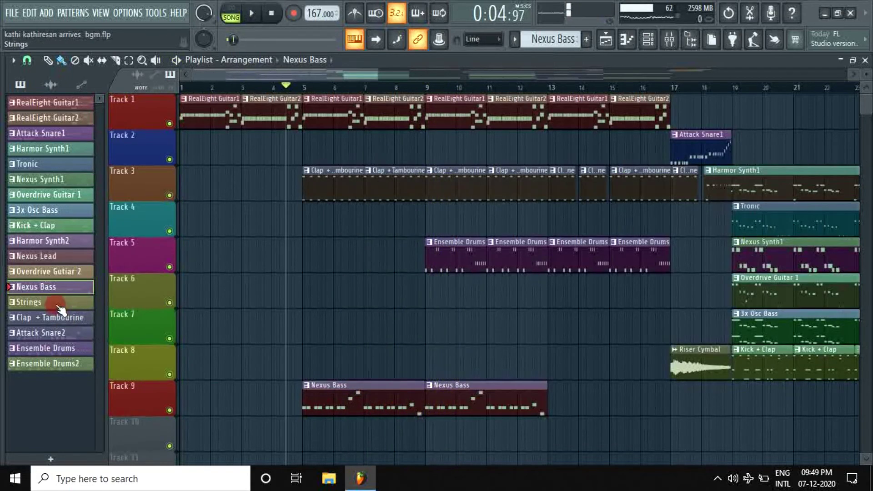
Step: Play the Strings pattern in pattern mode and review its Kontakt #3 notes in the piano roll
double_click(58, 306)
scroll(518, 189, "up", 4)
key("space")
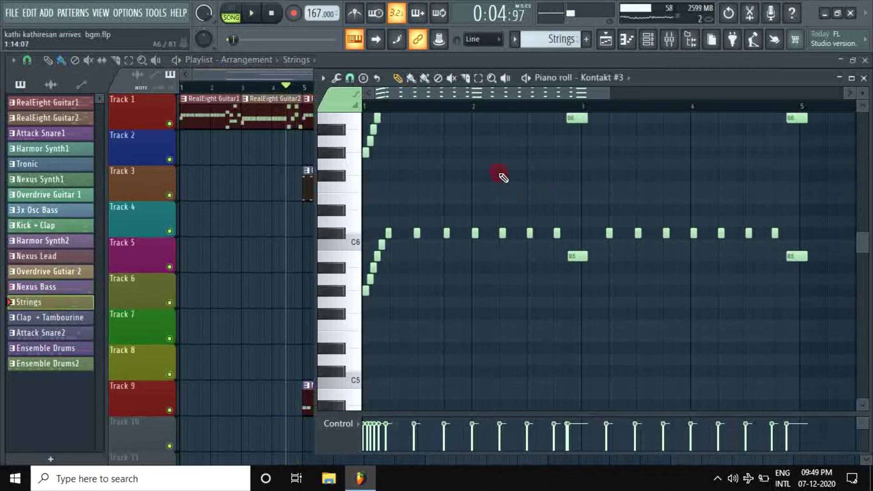
left_click(240, 14)
scroll(414, 114, "up", 3)
key("space")
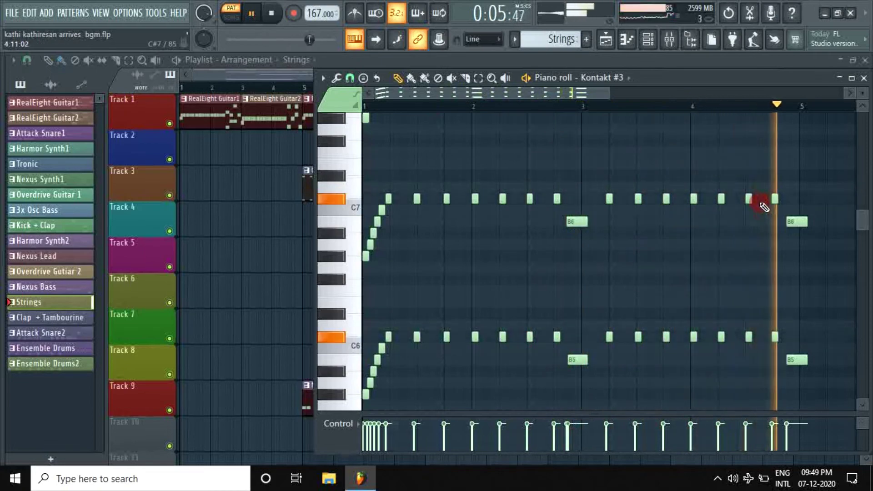
Step: Examine the String Designer instrument in Kontakt #3 while the pattern plays, and show the Violin Spiccato source of channel 1
key("space")
key("F6")
left_click(362, 376)
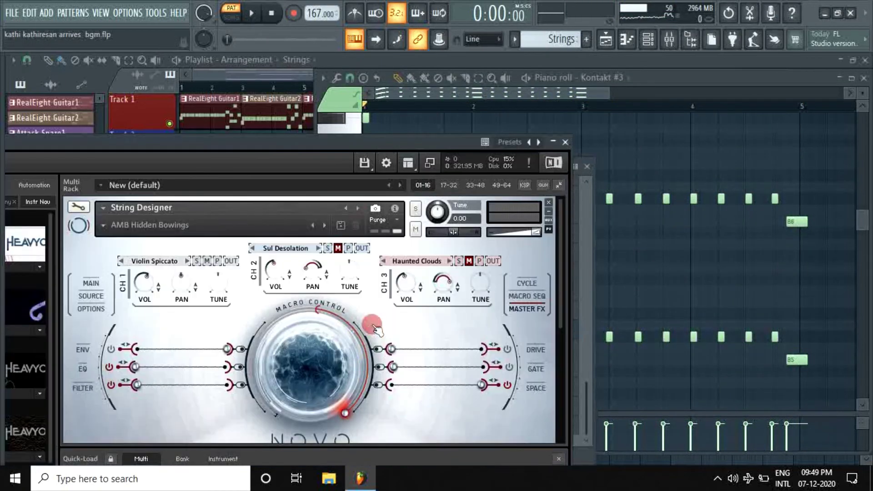
key("space")
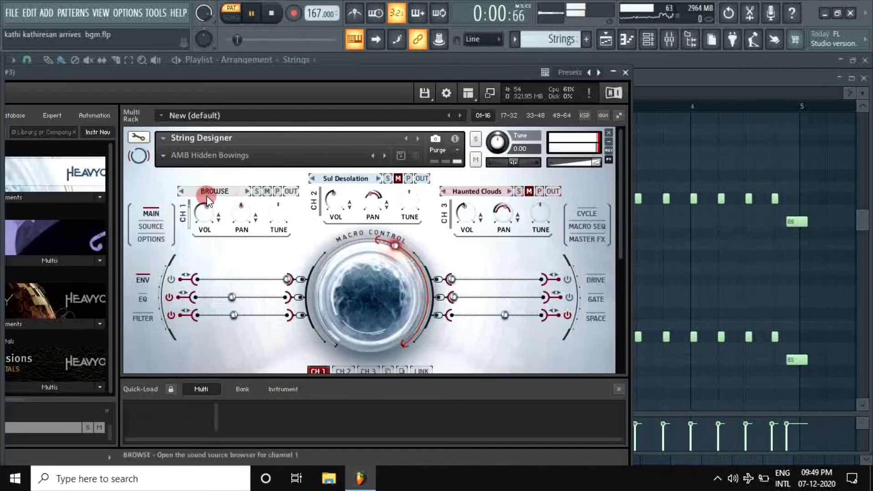
left_click(214, 191)
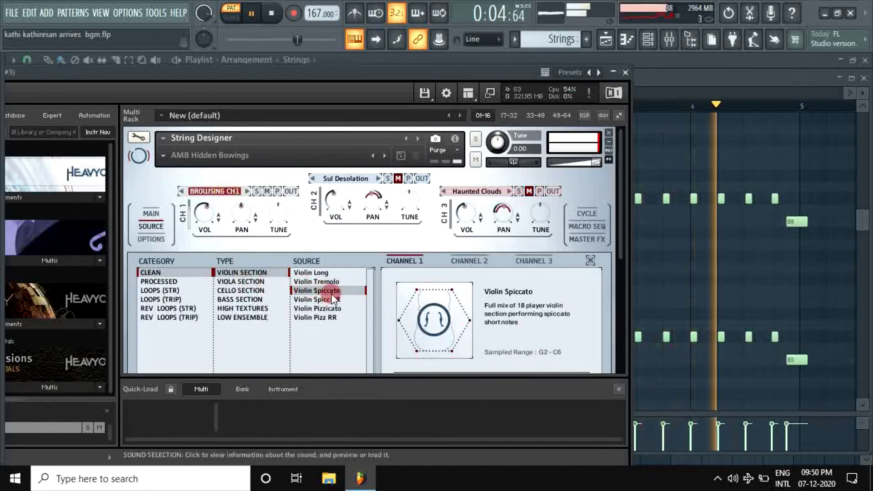
key("space")
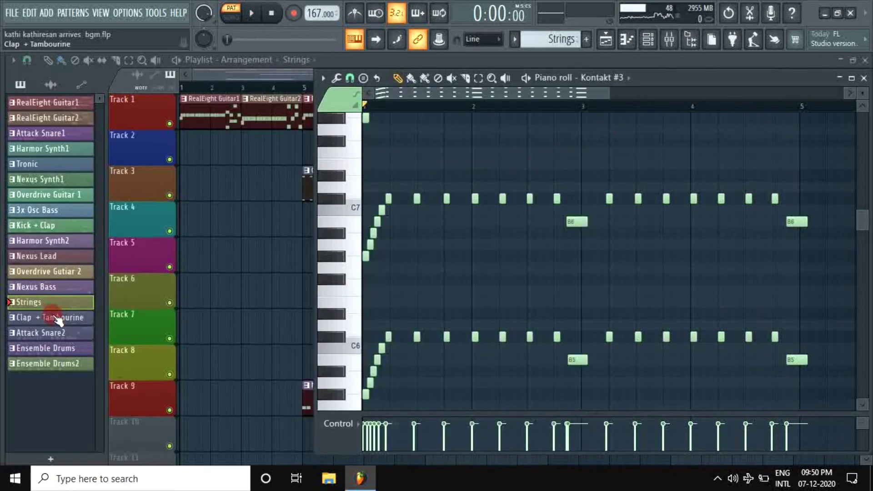
Step: Play the Clap + Tambourine pattern and review its 808 Clap notes and its FPC tambourine notes in the piano roll
left_click(58, 318)
scroll(409, 207, "down", 6)
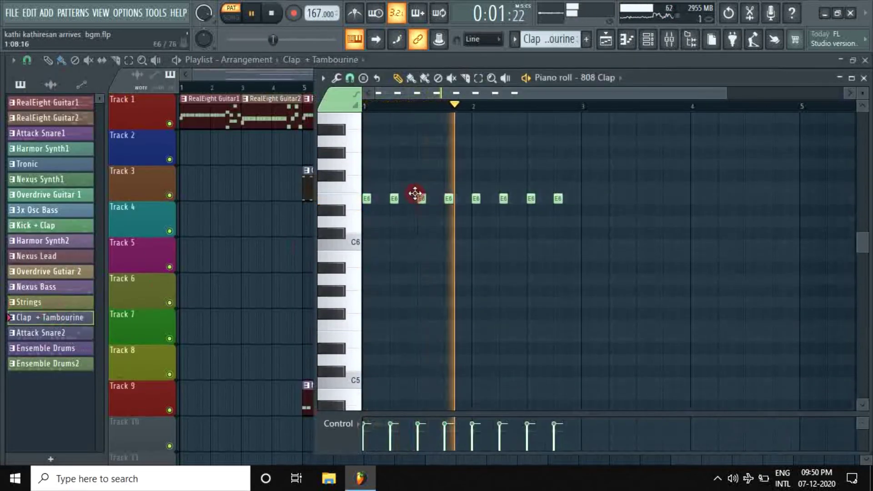
scroll(432, 206, "up", 3)
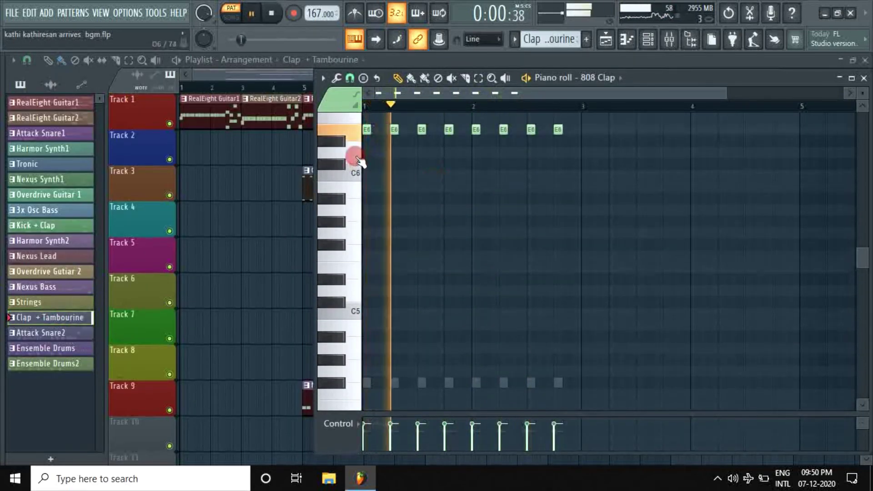
left_click(616, 80)
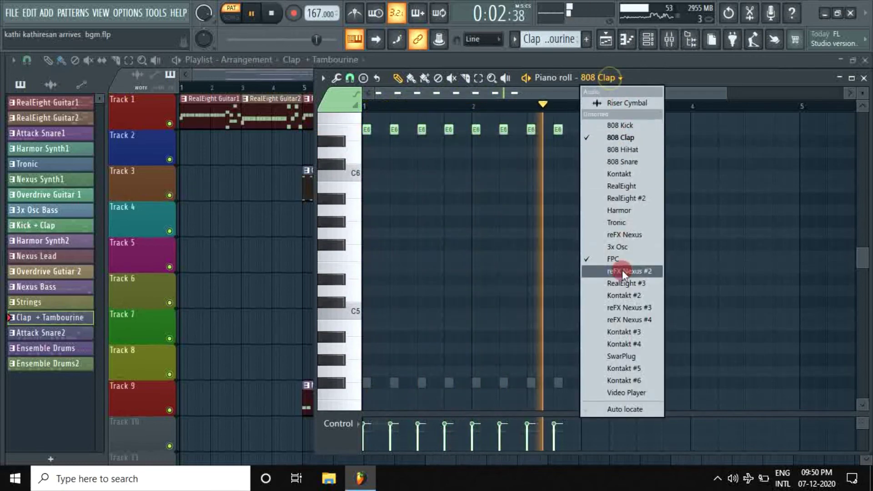
left_click(629, 257)
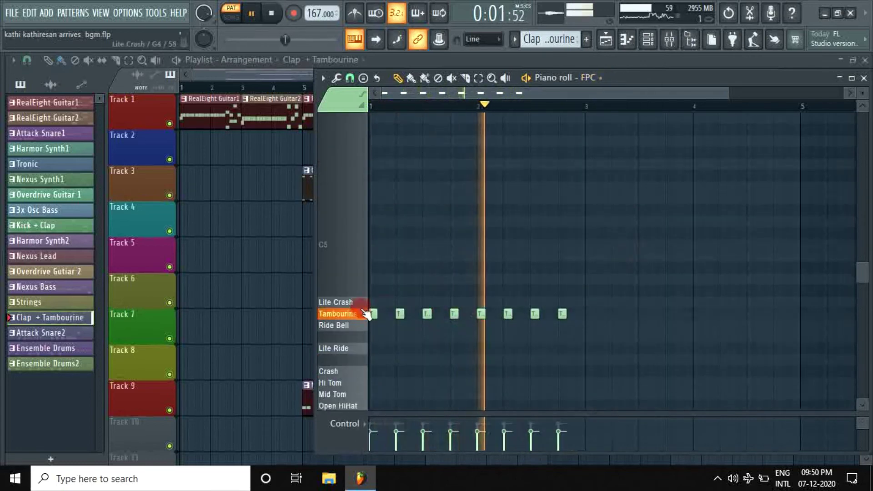
Step: Play the song from just before bar 5 with Track 3 soloed to hear the Clap + Tambourine clips, and restore all the tracks
left_click(295, 90)
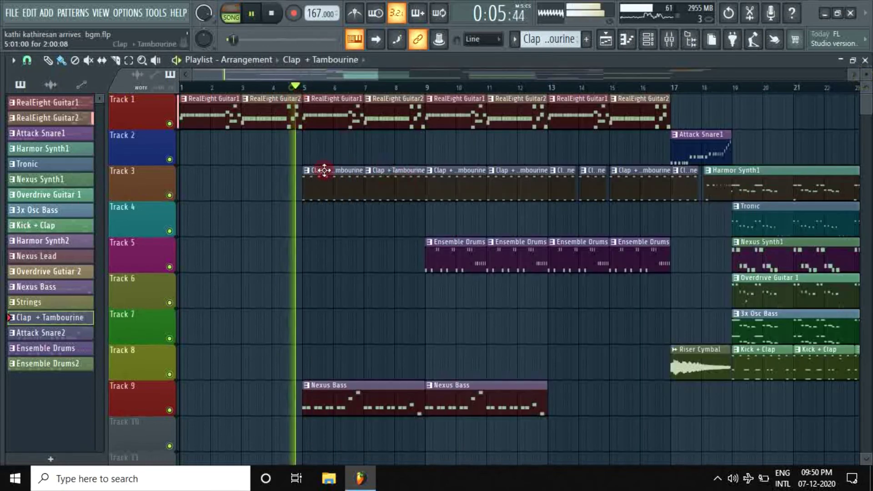
right_click(170, 195)
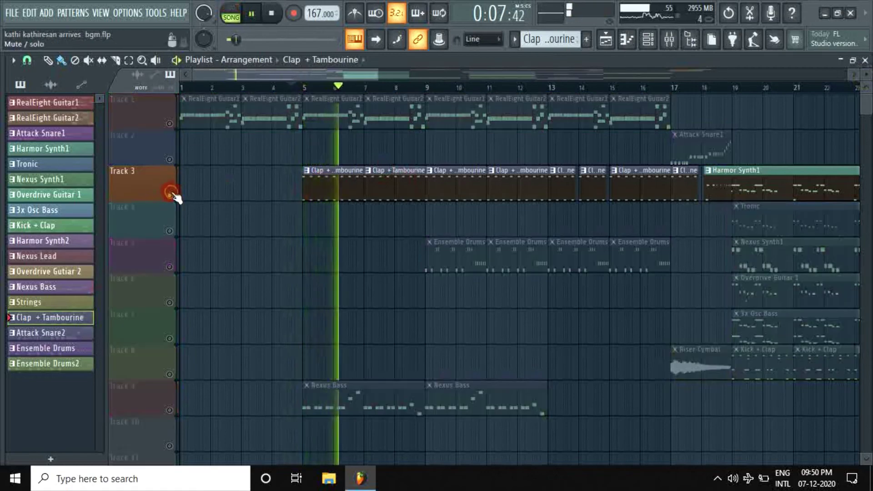
right_click(170, 195)
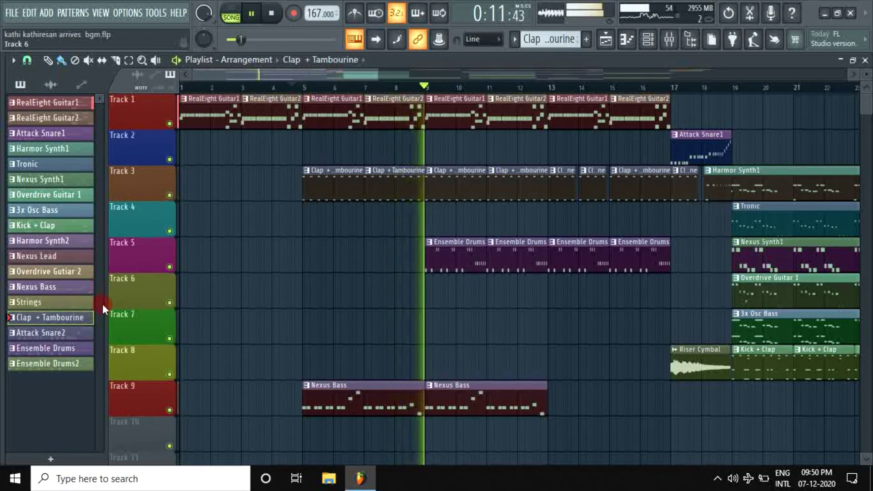
key("space")
Step: Play the Ensemble Drums pattern in pattern mode, review its piano roll notes, and examine the Kontakt #5 plugin from the channel rack
left_click(245, 19)
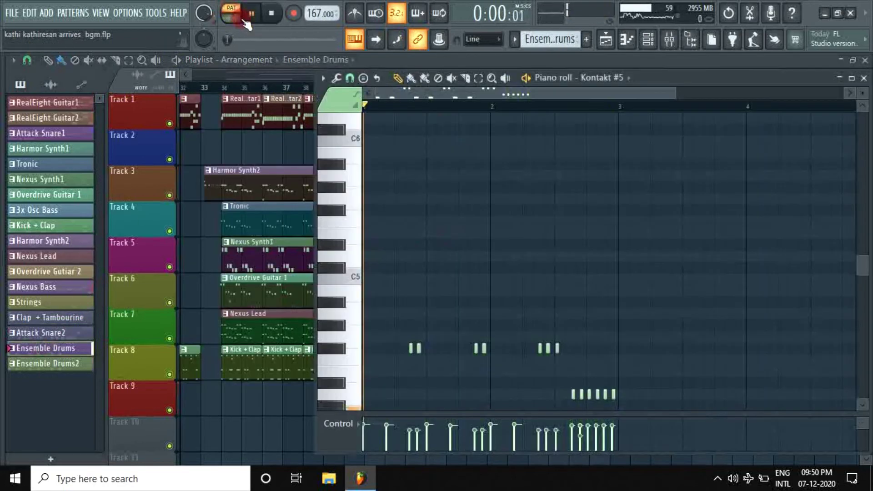
scroll(482, 179, "down", 4)
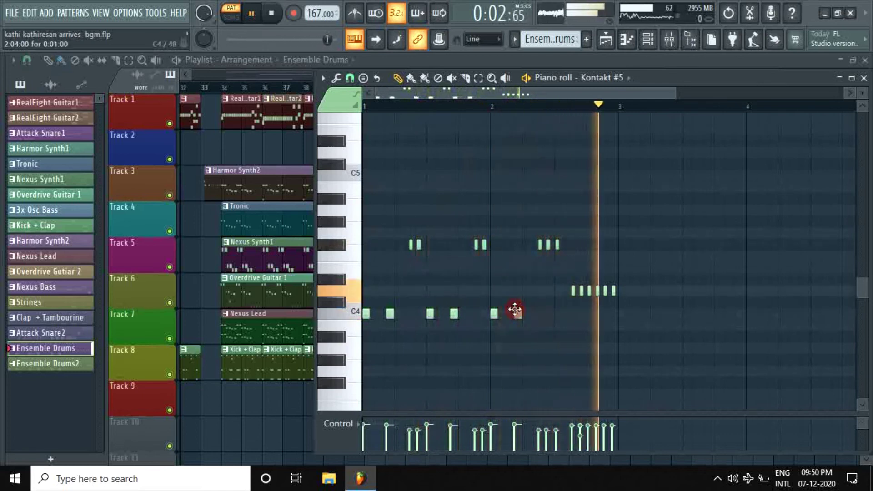
key("space")
left_click(654, 45)
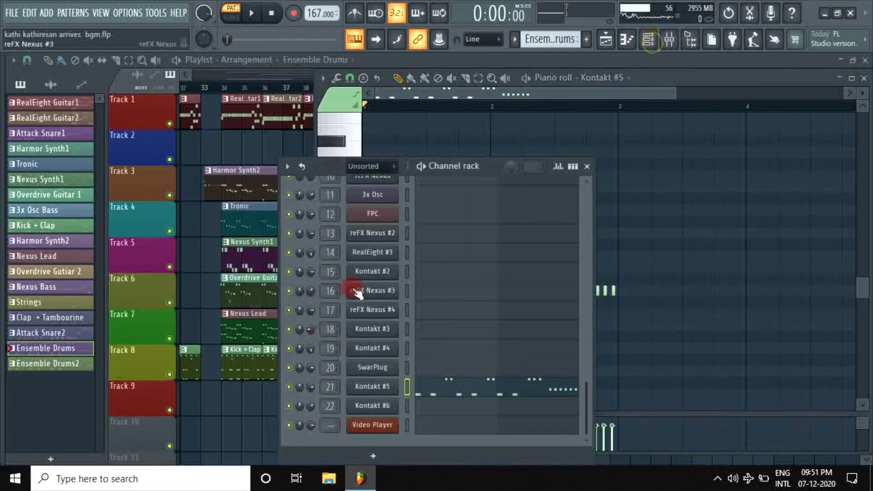
left_click(365, 352)
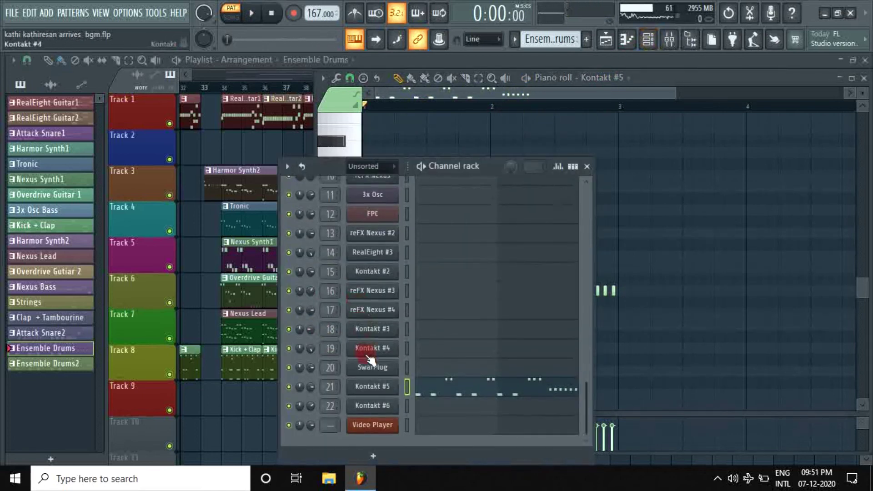
left_click(372, 387)
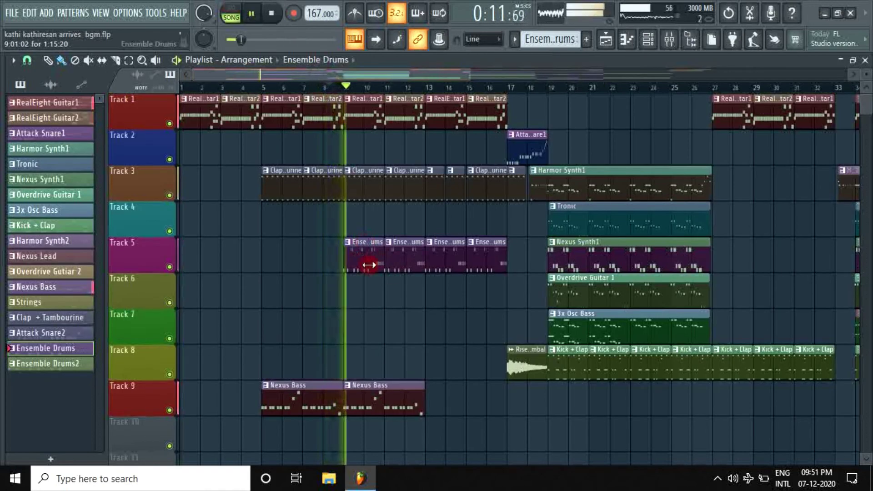
Step: Solo Track 5 during song playback to hear the Ensemble Drums clips from bar 9, and restore all the tracks
right_click(169, 267)
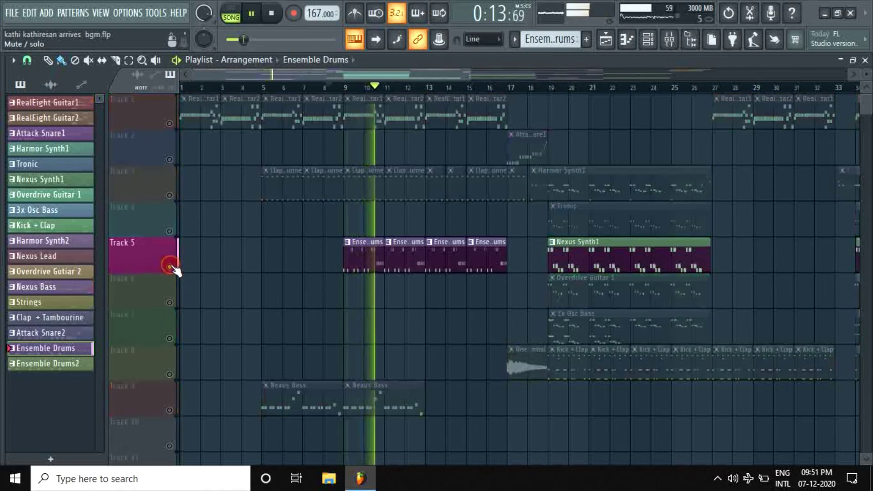
right_click(169, 267)
right_click(170, 267)
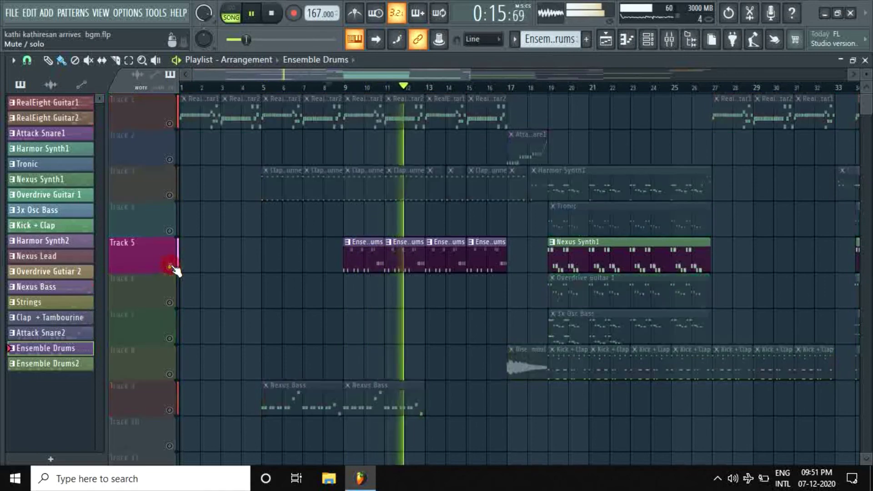
scroll(313, 274, "up", 3)
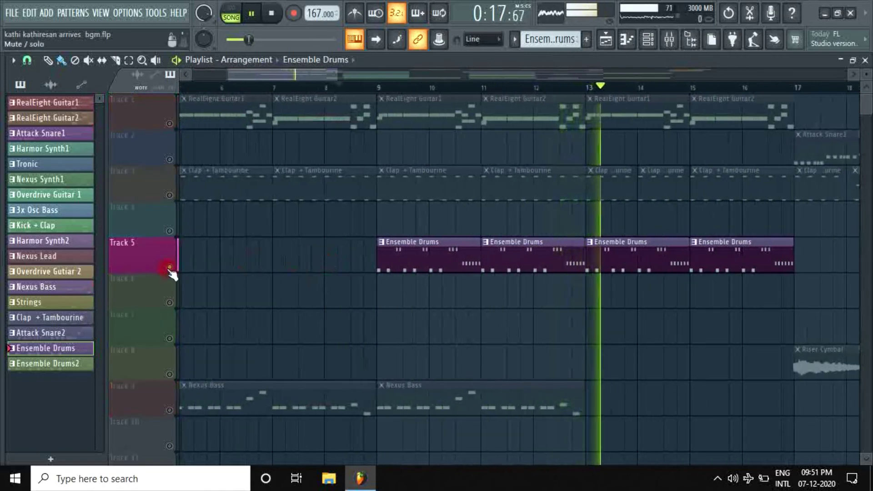
right_click(170, 267)
Step: Play the song through the Overdrive Gutiar 2 clips after bar 50 and follow the arrangement toward the Strings clip
key("space")
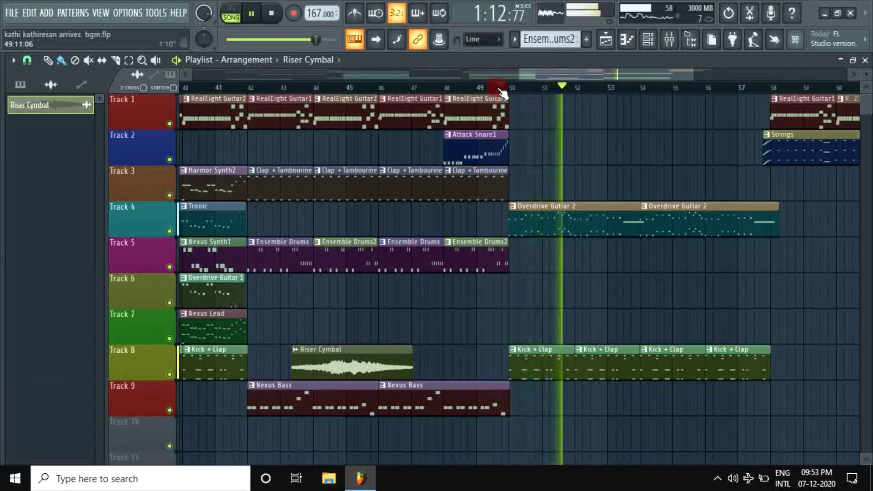
left_click_drag(526, 75, 581, 80)
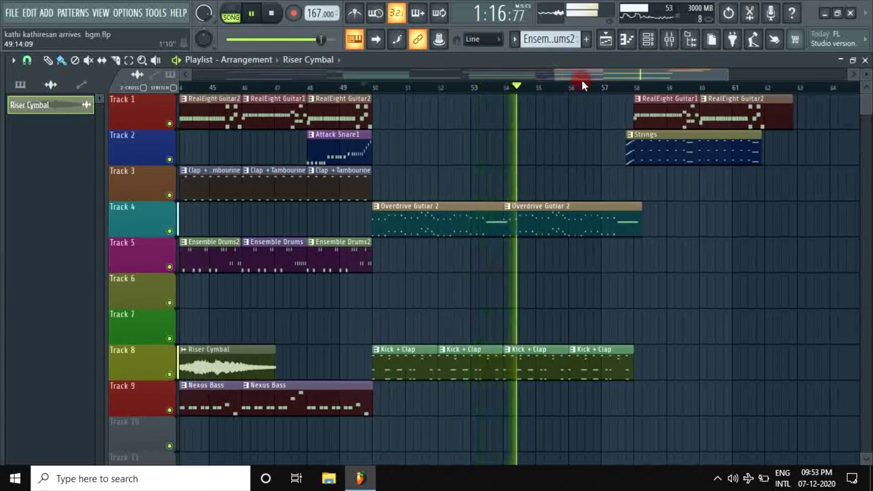